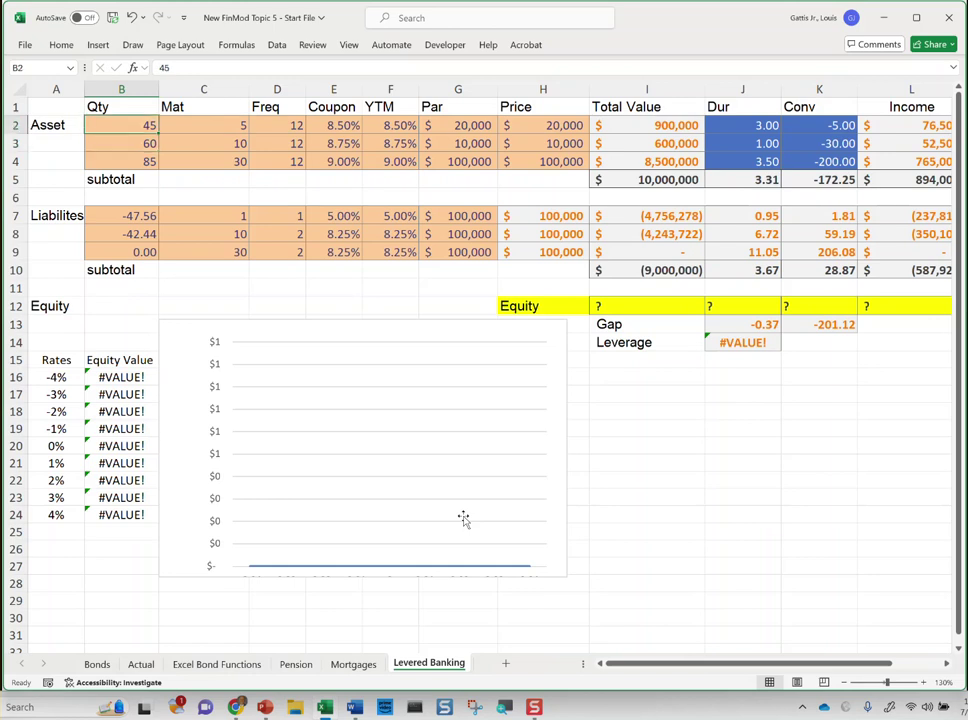
# Step: Review the maturity and payment frequency of the three assets in rows 2 to 4
pyautogui.press('Right')
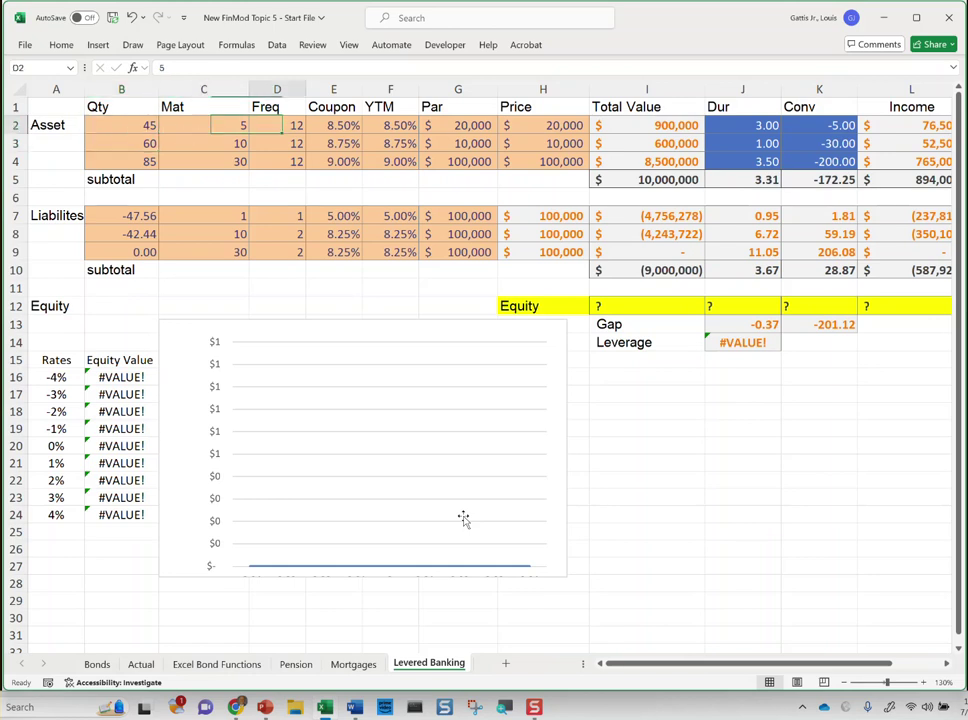
pyautogui.press('Right')
pyautogui.press('Right')
pyautogui.press('Left')
pyautogui.press('Down')
pyautogui.press('Left')
pyautogui.press('Left')
pyautogui.press('Right')
pyautogui.press('Right')
pyautogui.press('Left')
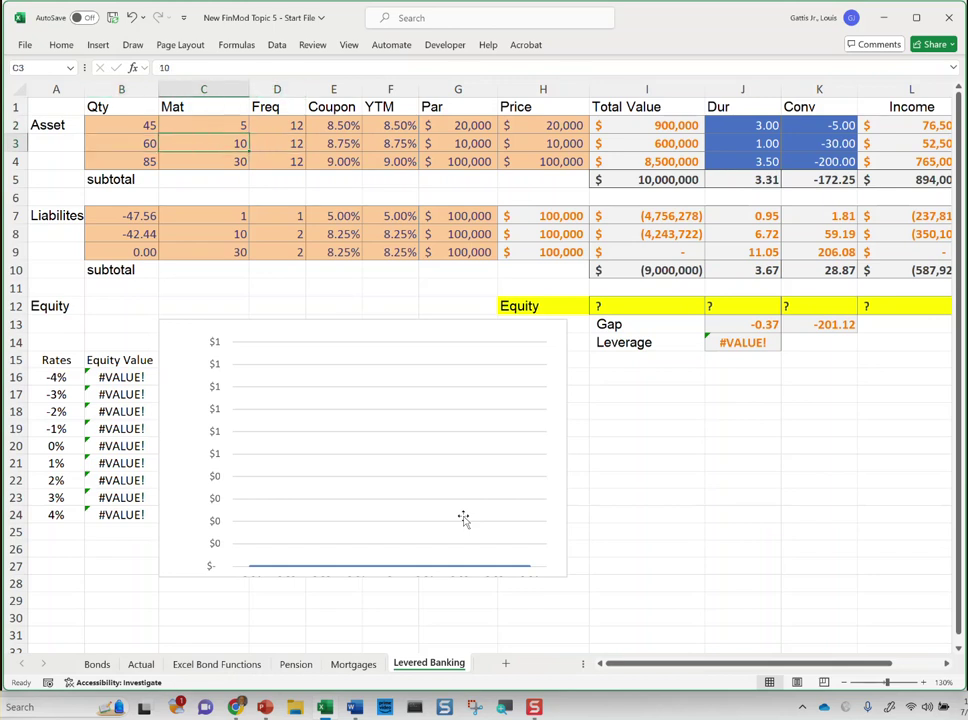
pyautogui.press('Left')
pyautogui.press('Down')
pyautogui.press('Right')
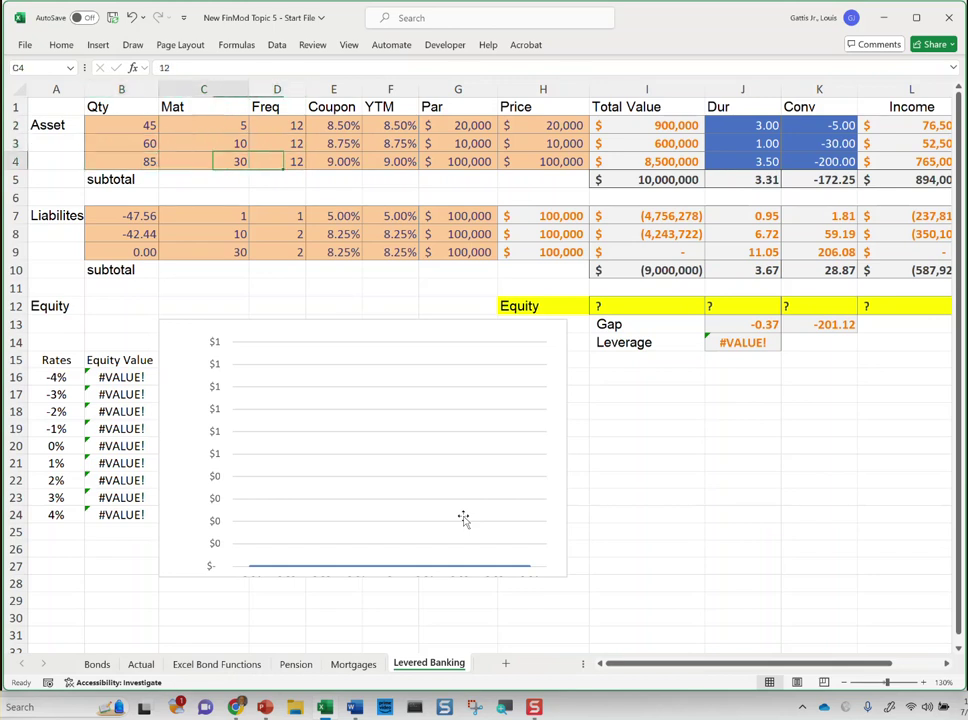
pyautogui.press('Right')
pyautogui.press('Left')
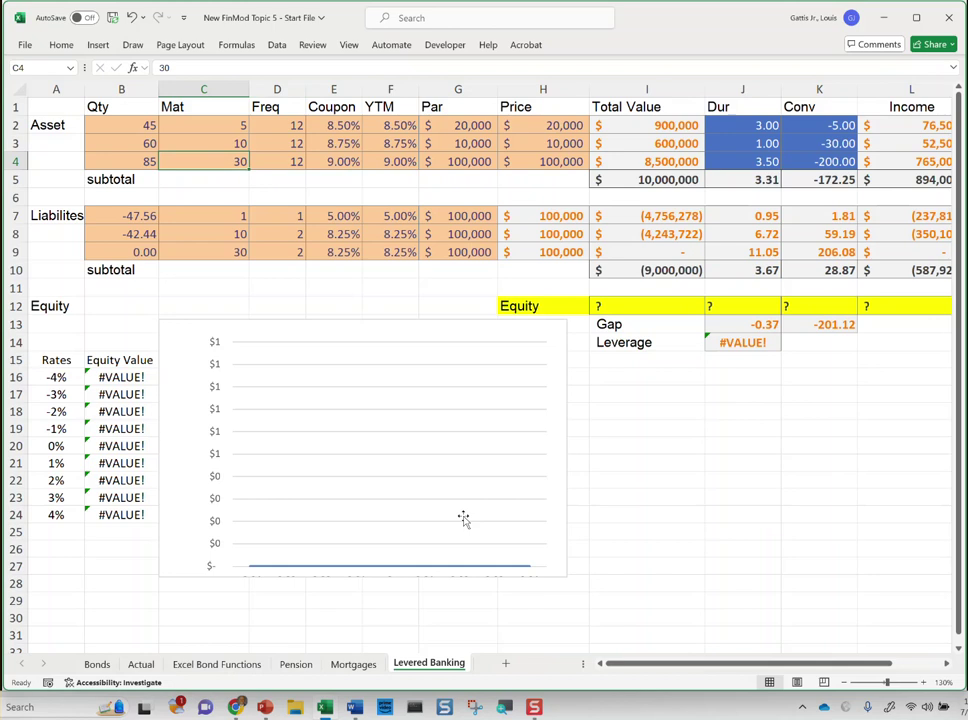
# Step: Review the duration inputs of the three assets in J2:J4
pyautogui.press('Up')
pyautogui.press('Right')
pyautogui.press('Right')
pyautogui.press('Right')
pyautogui.press('Right')
pyautogui.press('Right')
pyautogui.press('Right')
pyautogui.press('Right')
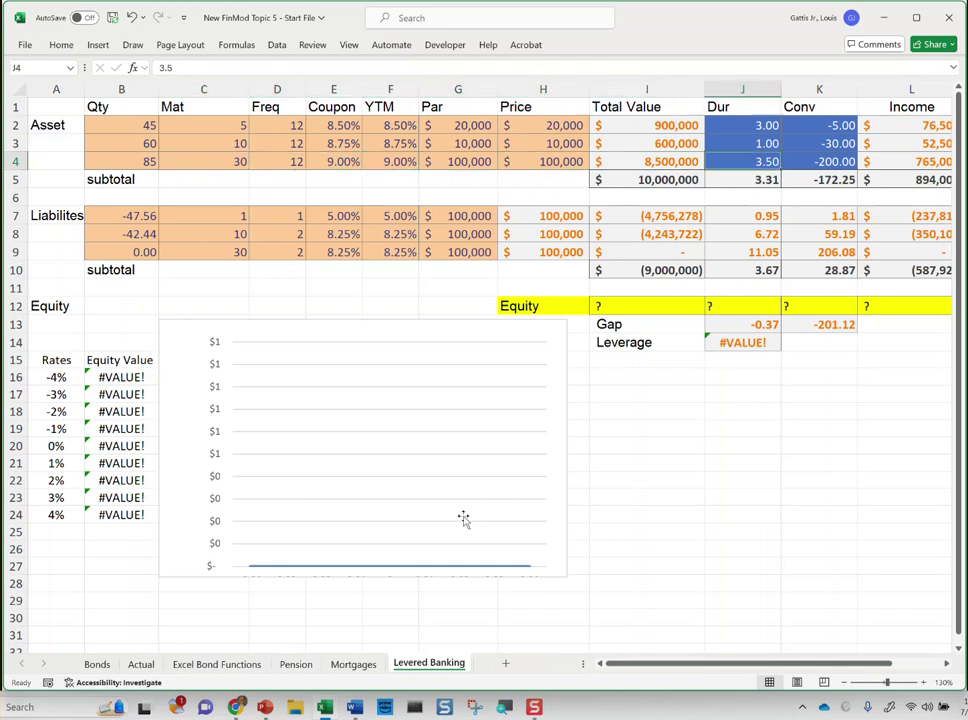
pyautogui.press('F2')
pyautogui.press('Escape')
pyautogui.press('Down')
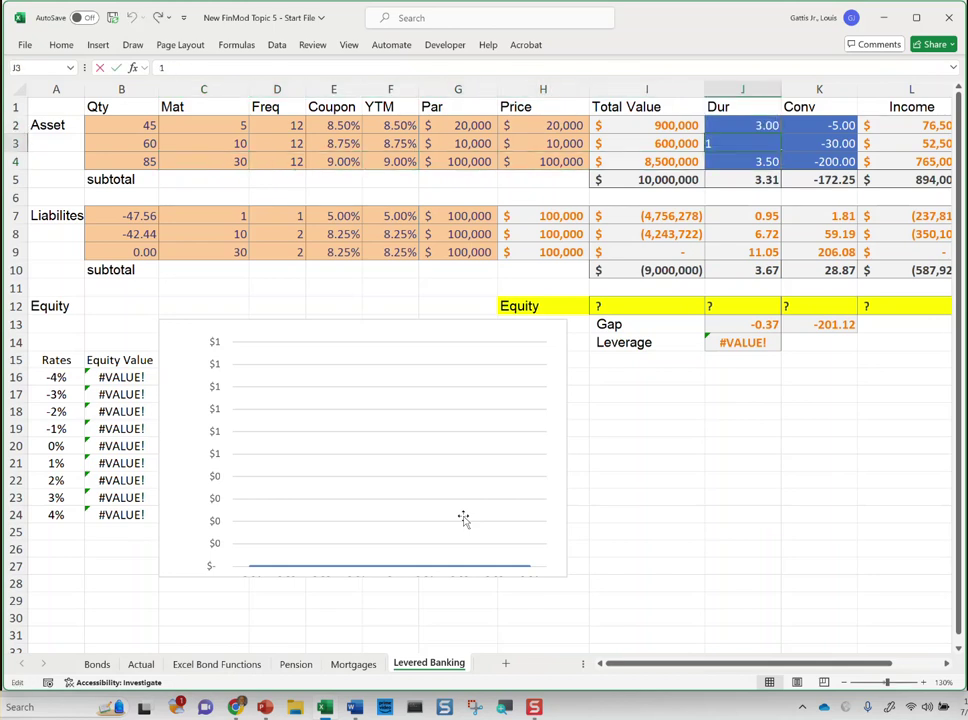
pyautogui.press('Down')
pyautogui.press('F2')
# Step: Check the convexity inputs of the assets in column K
pyautogui.press('Tab')
pyautogui.press('Up')
pyautogui.press('Up')
pyautogui.press('Down')
pyautogui.press('Up')
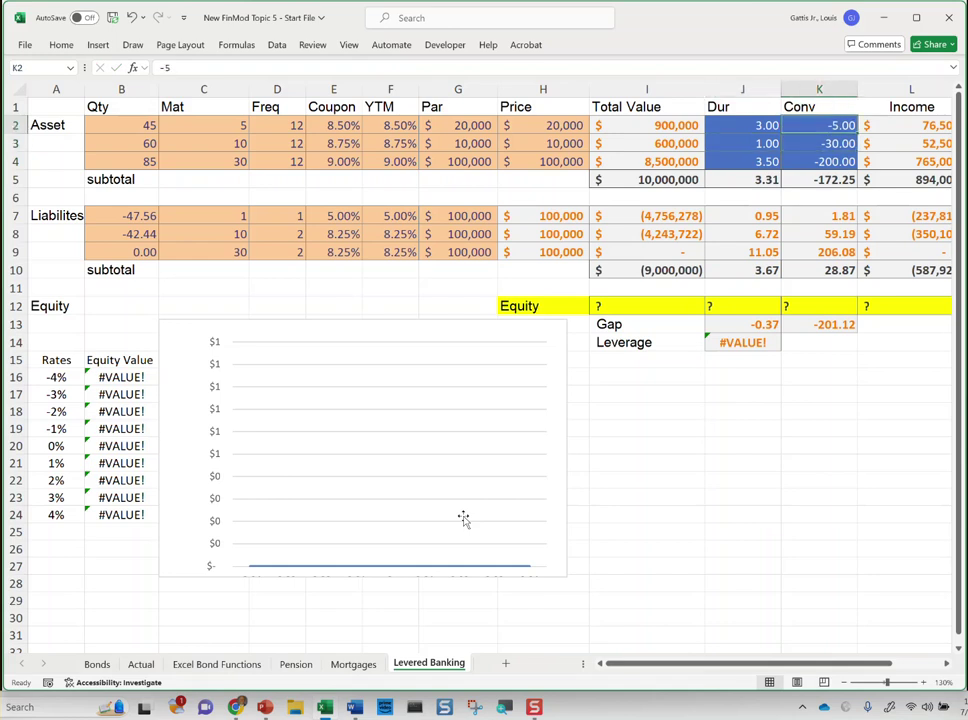
pyautogui.press('Down')
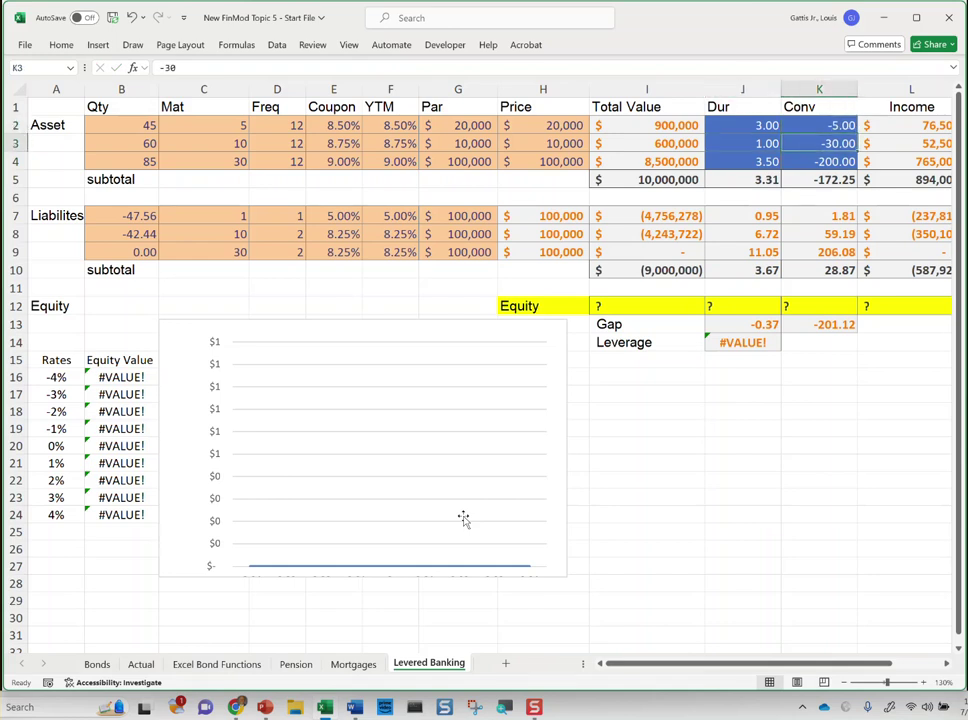
# Step: Look over the assets' income and descriptions, and return to the total values in I2:I4
pyautogui.press('Right')
pyautogui.press('Right')
pyautogui.press('Left')
pyautogui.press('Left')
pyautogui.press('Left')
pyautogui.press('Left')
pyautogui.press('Up')
pyautogui.press('Down')
pyautogui.press('Down')
pyautogui.press('Down')
pyautogui.press('Up')
pyautogui.press('Up')
pyautogui.press('Up')
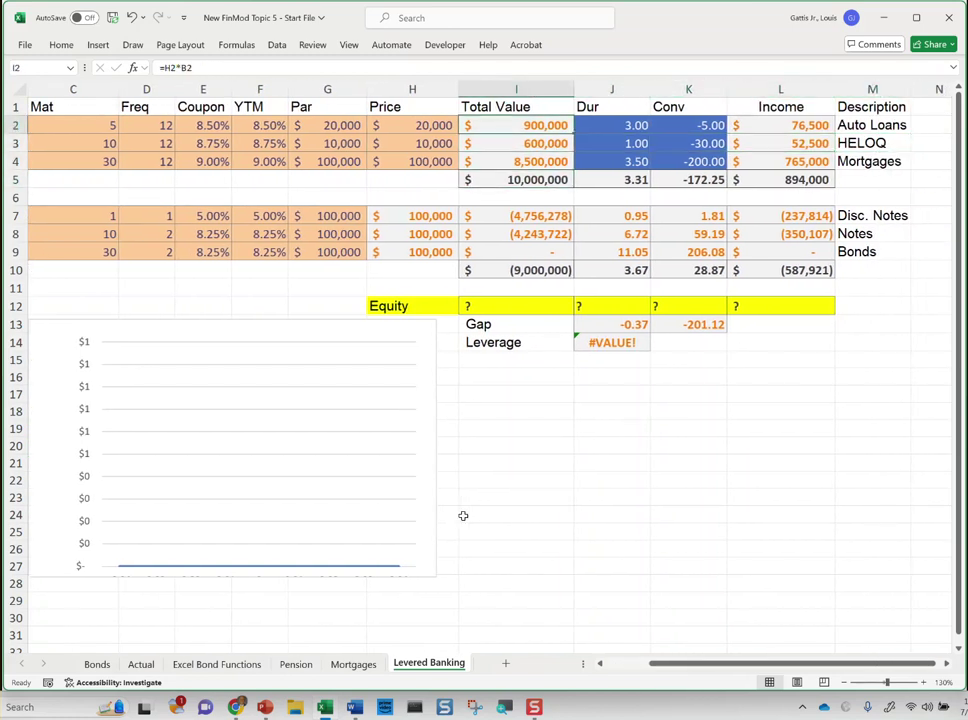
# Step: Inspect the total value formula in I2 and the price in H2 that it references
pyautogui.press('F2')
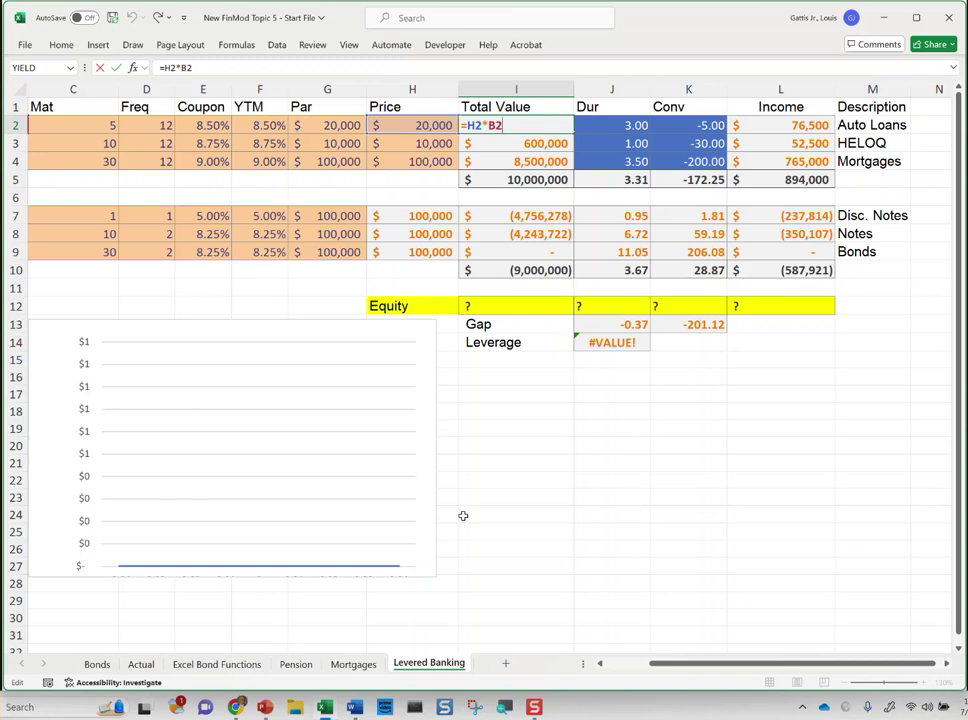
pyautogui.press('Escape')
pyautogui.press('Left')
pyautogui.press('F2')
pyautogui.press('Escape')
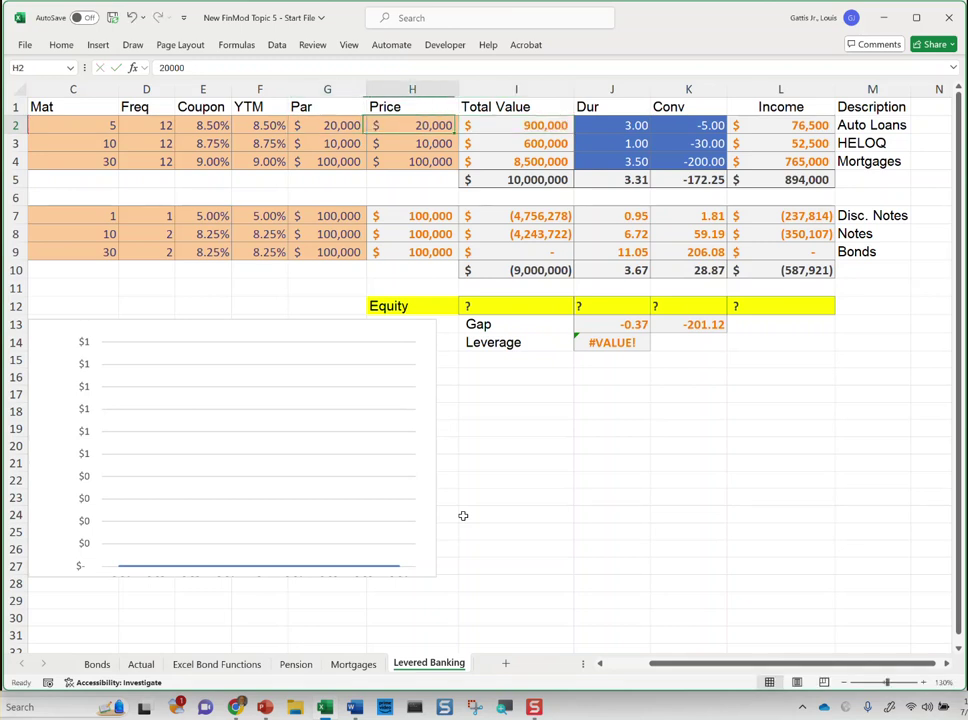
pyautogui.press('Right')
pyautogui.press('F2')
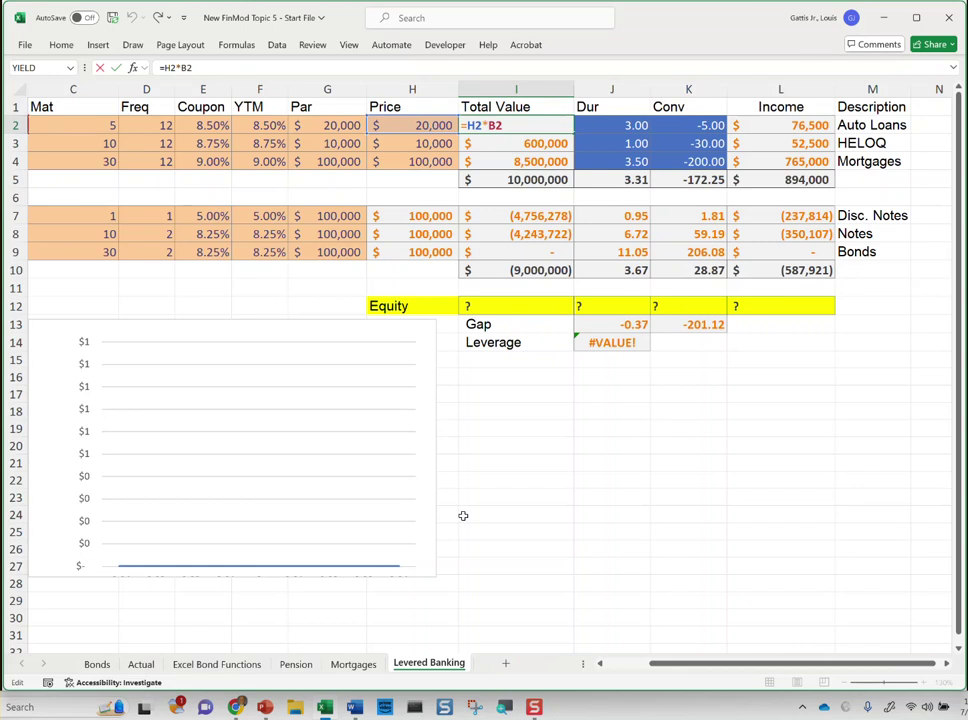
pyautogui.press('Escape')
# Step: Trace the total value formulas of all three assets in I2:I4 back to their price and quantity
pyautogui.hscroll(-2, 502, 140)
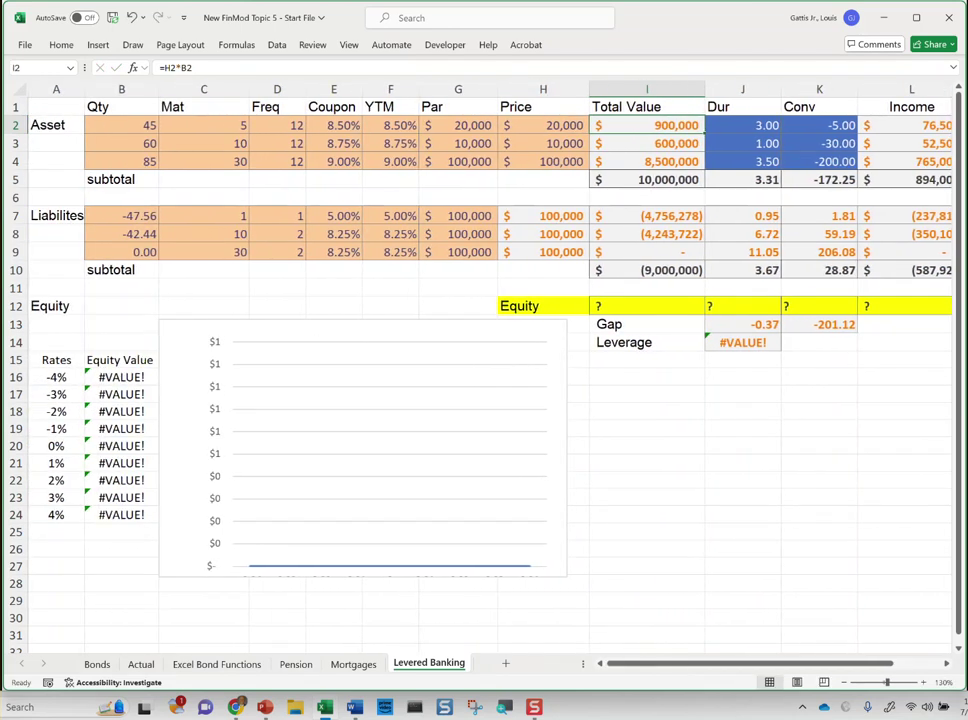
pyautogui.press('F2')
pyautogui.press('Escape')
pyautogui.press('Down')
pyautogui.press('F2')
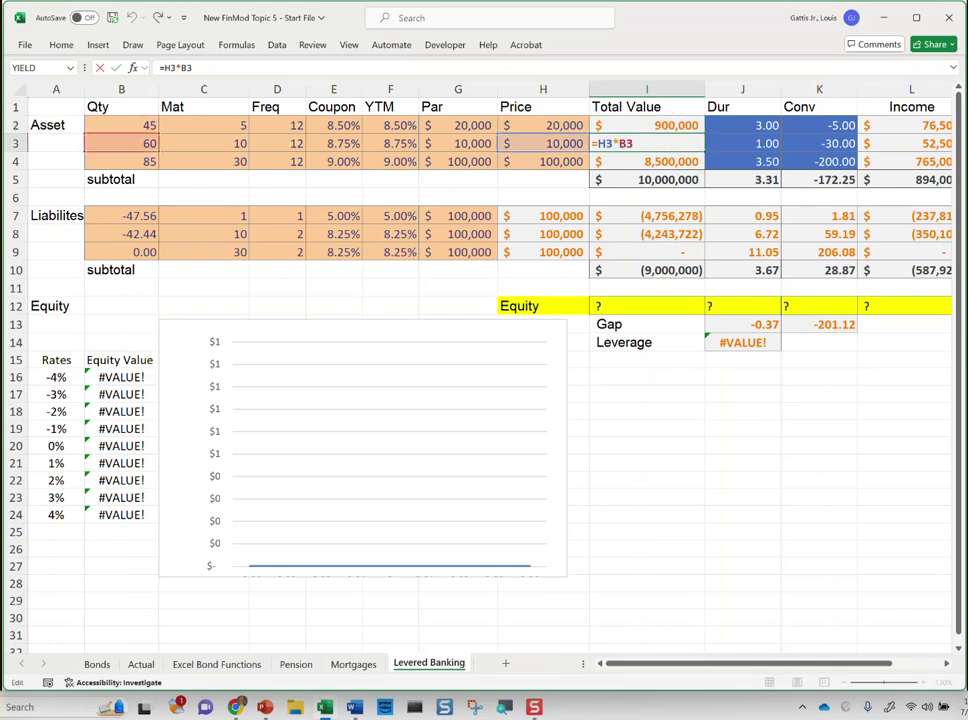
pyautogui.press('Return')
pyautogui.press('F2')
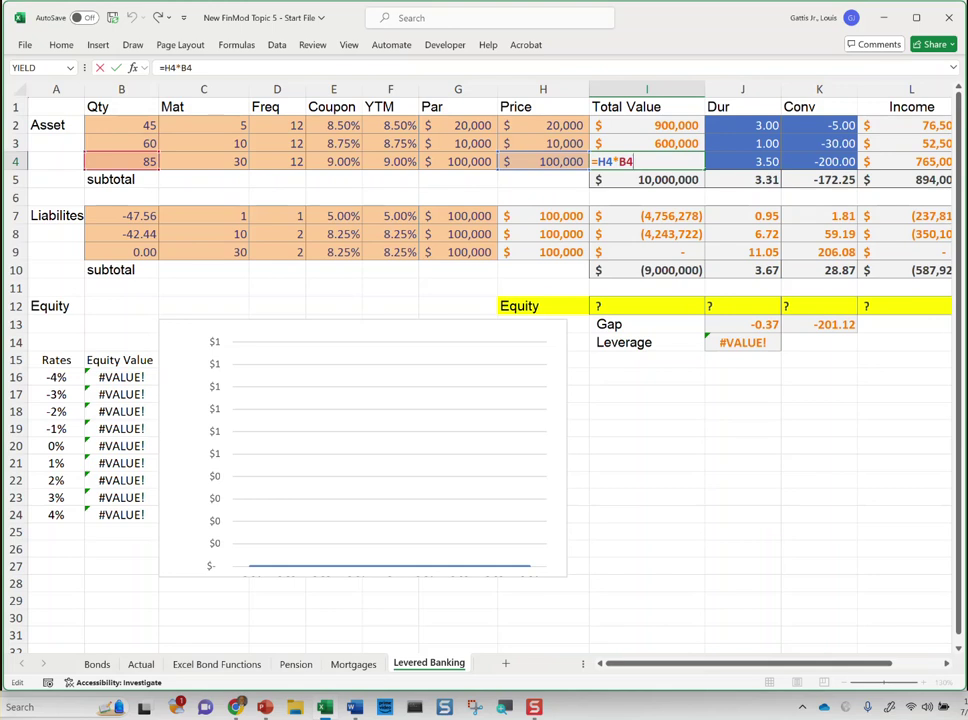
pyautogui.hotkey('ctrl', 'Return')
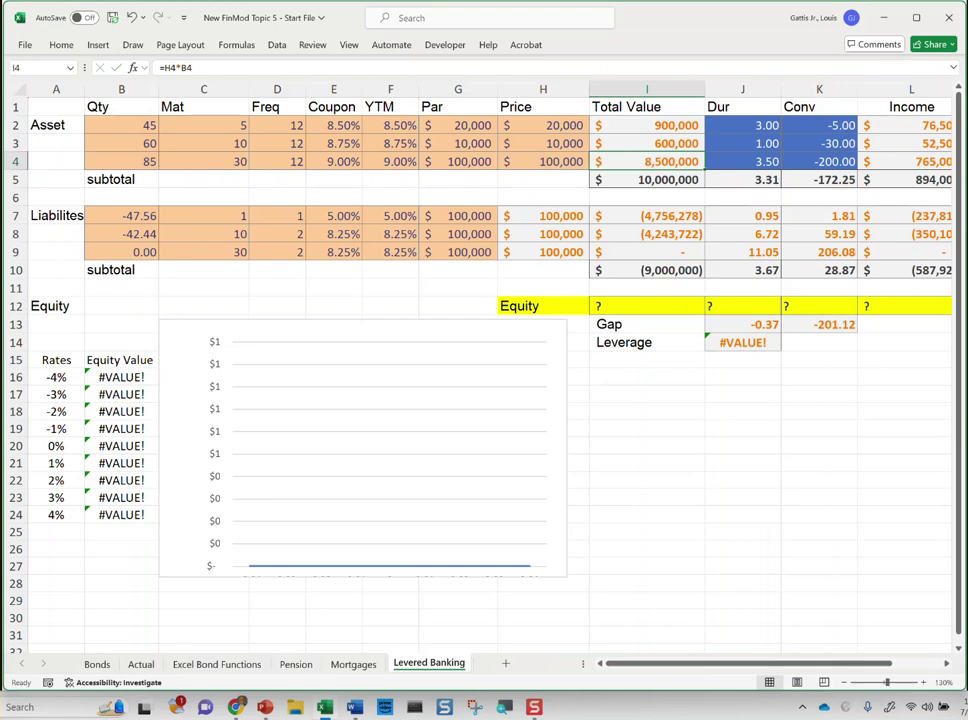
# Step: Compare the hard-coded duration and convexity entries of the asset rows in columns J and K
pyautogui.press('Right')
pyautogui.press('Up')
pyautogui.press('Up')
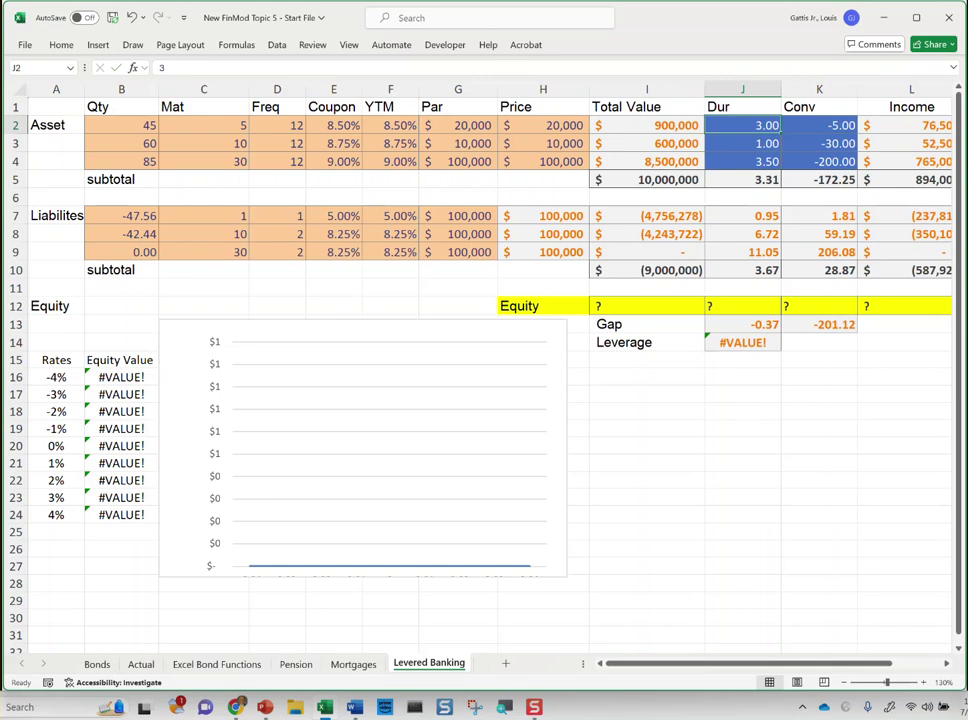
pyautogui.press('Tab')
pyautogui.press('Return')
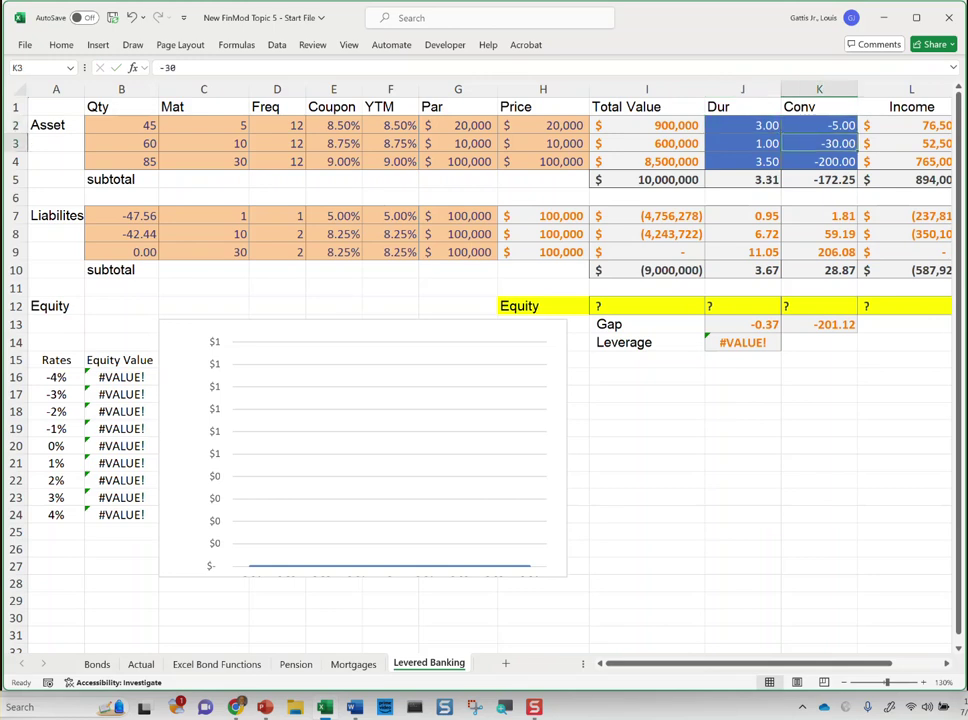
pyautogui.hotkey('shift', 'Tab')
pyautogui.press('Up')
pyautogui.press('Left')
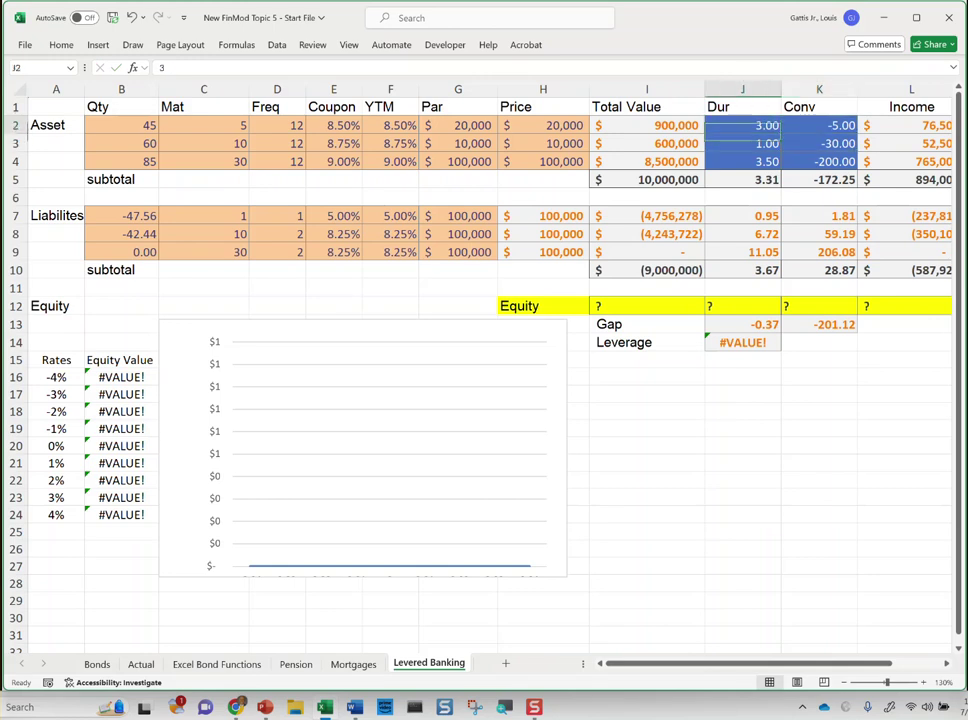
pyautogui.press('Right')
pyautogui.press('F2')
pyautogui.press('Escape')
pyautogui.press('Return')
pyautogui.press('Return')
pyautogui.hotkey('shift', 'Return')
pyautogui.hotkey('shift', 'Return')
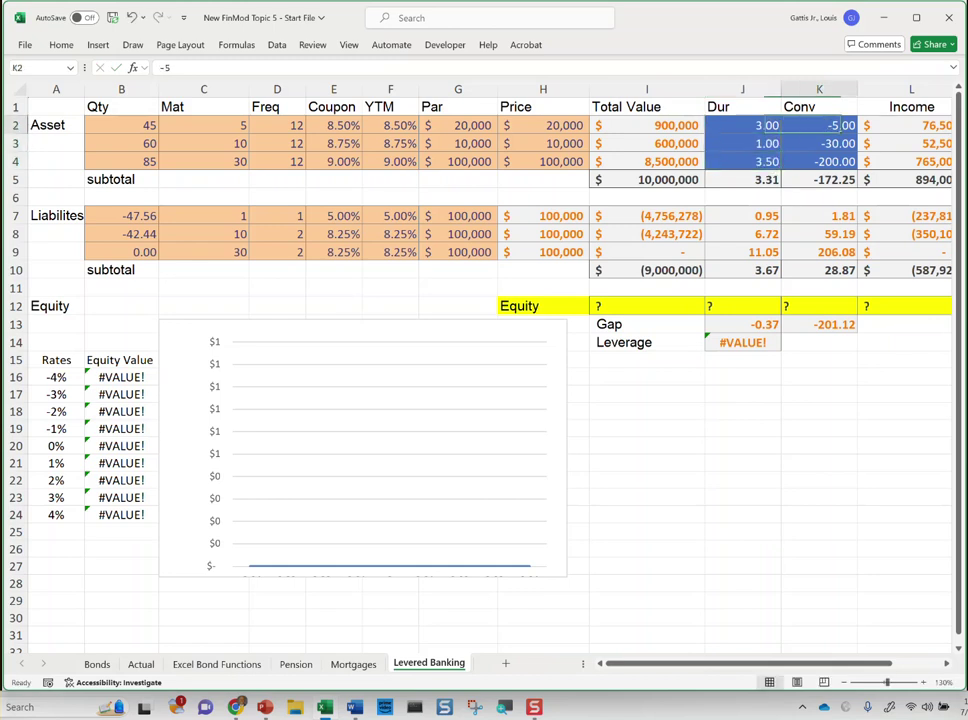
# Step: Read through the asset convexity entries in K2:K4
pyautogui.press('Right')
pyautogui.press('Right')
pyautogui.press('Left')
pyautogui.press('Down')
pyautogui.press('Down')
pyautogui.hotkey('shift', 'Return')
pyautogui.hotkey('shift', 'Return')
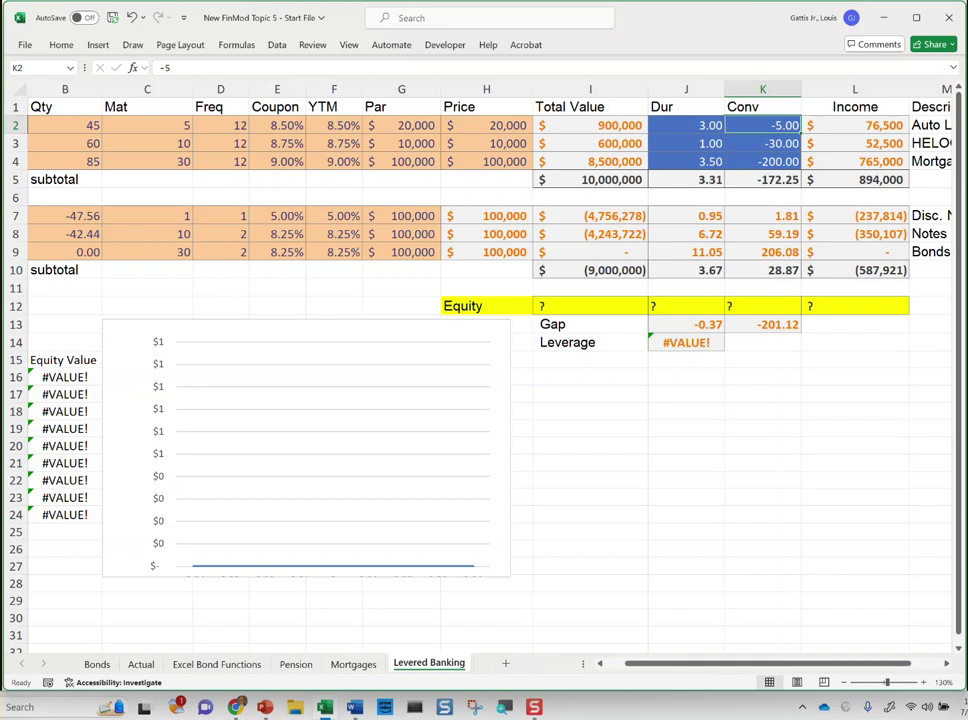
# Step: Read the asset durations in column J from J2 down to the subtotal in J5
pyautogui.hotkey('shift', 'Tab')
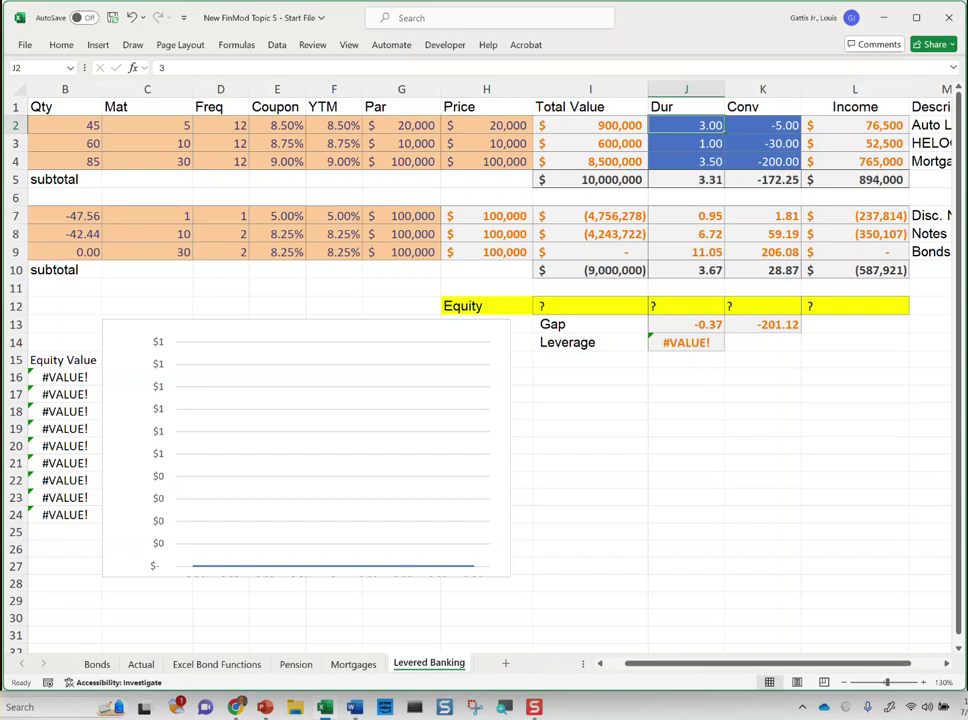
pyautogui.press('Down')
pyautogui.press('Down')
pyautogui.press('Down')
pyautogui.press('Up')
pyautogui.press('Up')
pyautogui.press('Up')
# Step: Inspect the income formulas of the three assets in L2:L4
pyautogui.press('Right')
pyautogui.press('Right')
pyautogui.hscroll(2, 484, 360)
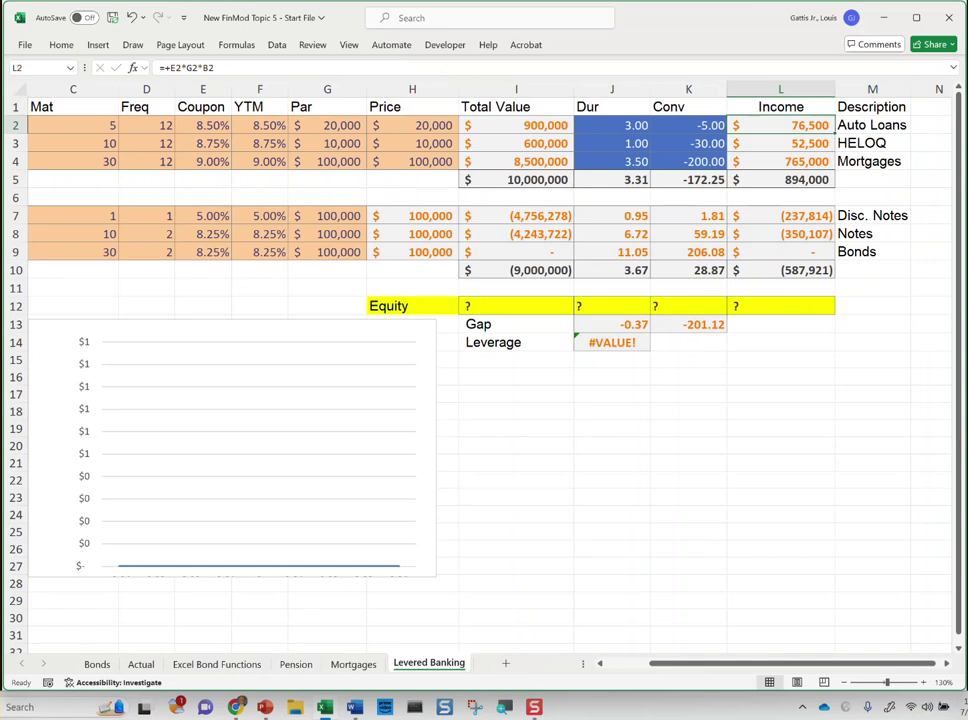
pyautogui.press('F2')
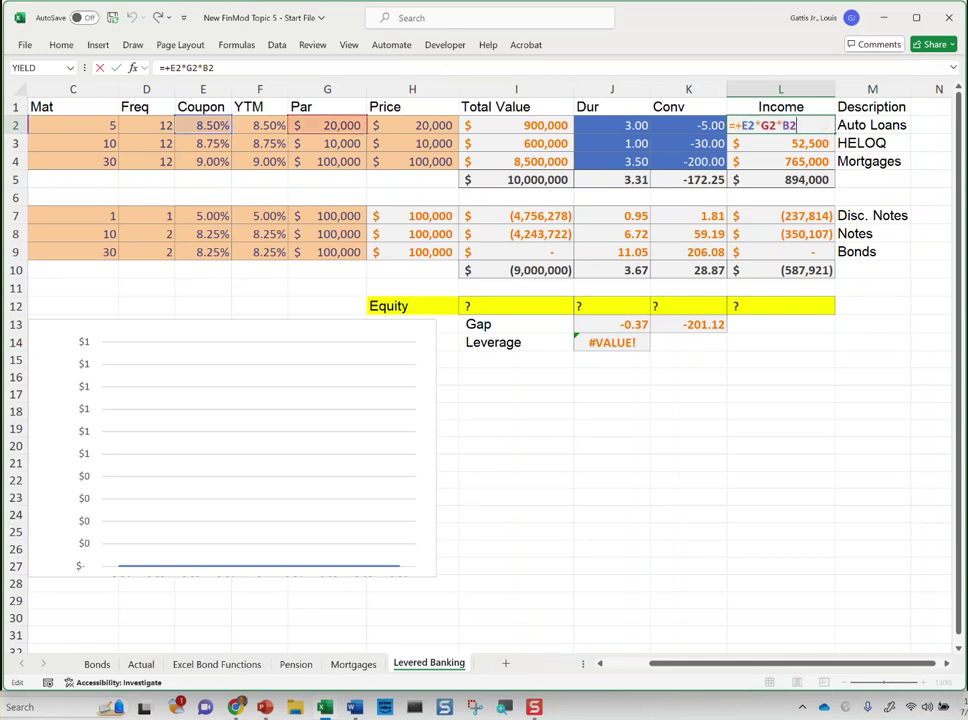
pyautogui.press('Escape')
pyautogui.press('Down')
pyautogui.press('F2')
pyautogui.press('Escape')
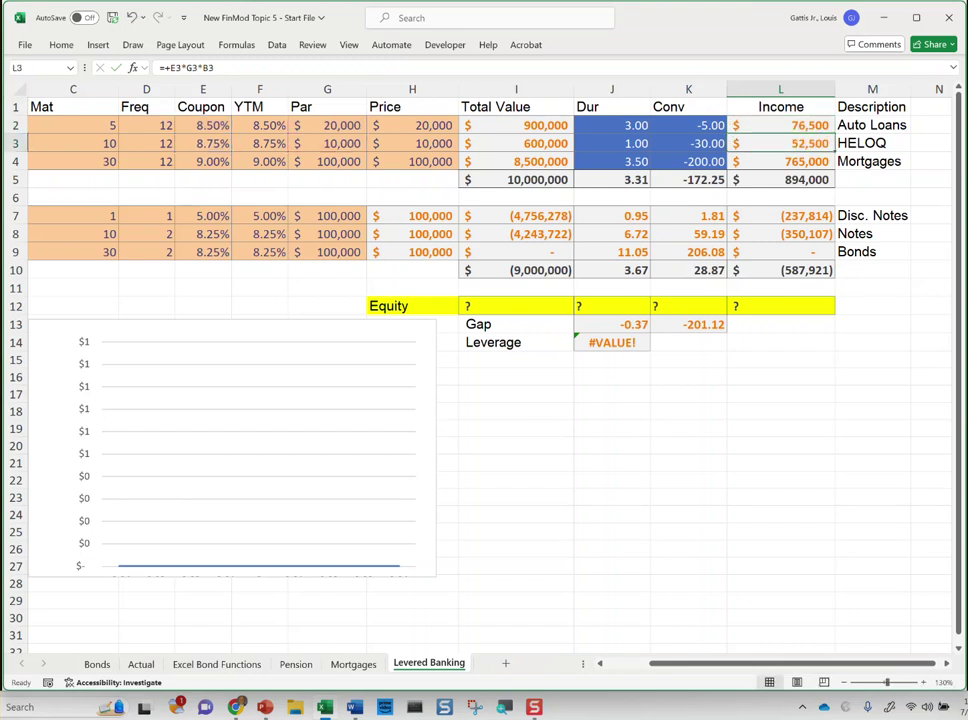
pyautogui.press('Down')
pyautogui.press('F2')
pyautogui.press('Return')
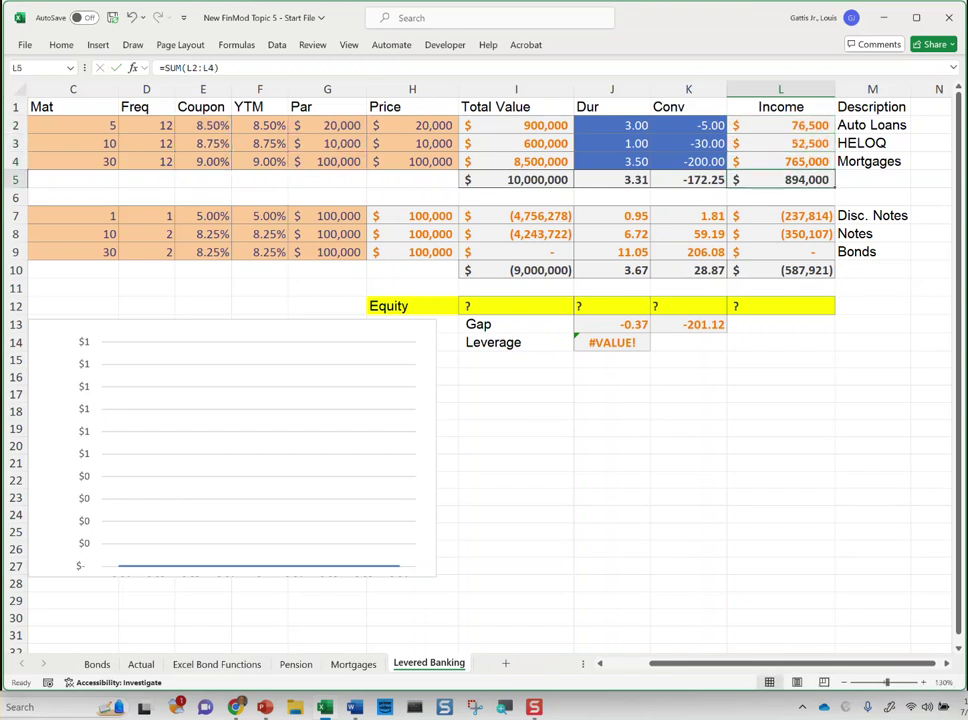
# Step: Inspect the asset subtotal formulas for income in L5 and duration in J5
pyautogui.press('F2')
pyautogui.press('Escape')
pyautogui.press('Left')
pyautogui.press('Left')
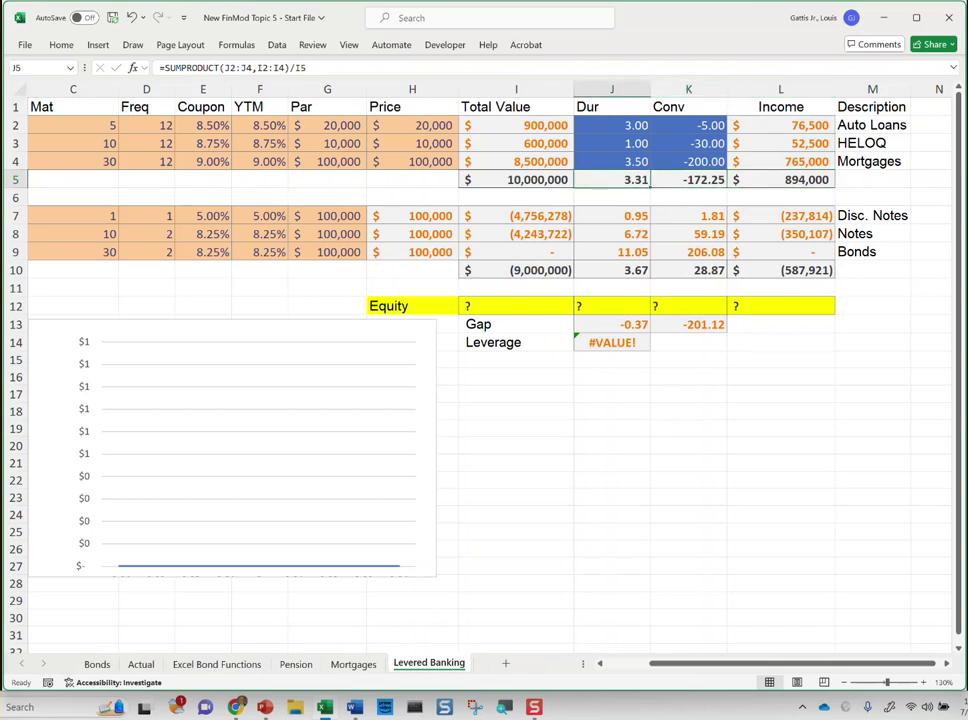
pyautogui.press('F2')
pyautogui.press('Escape')
pyautogui.press('F2')
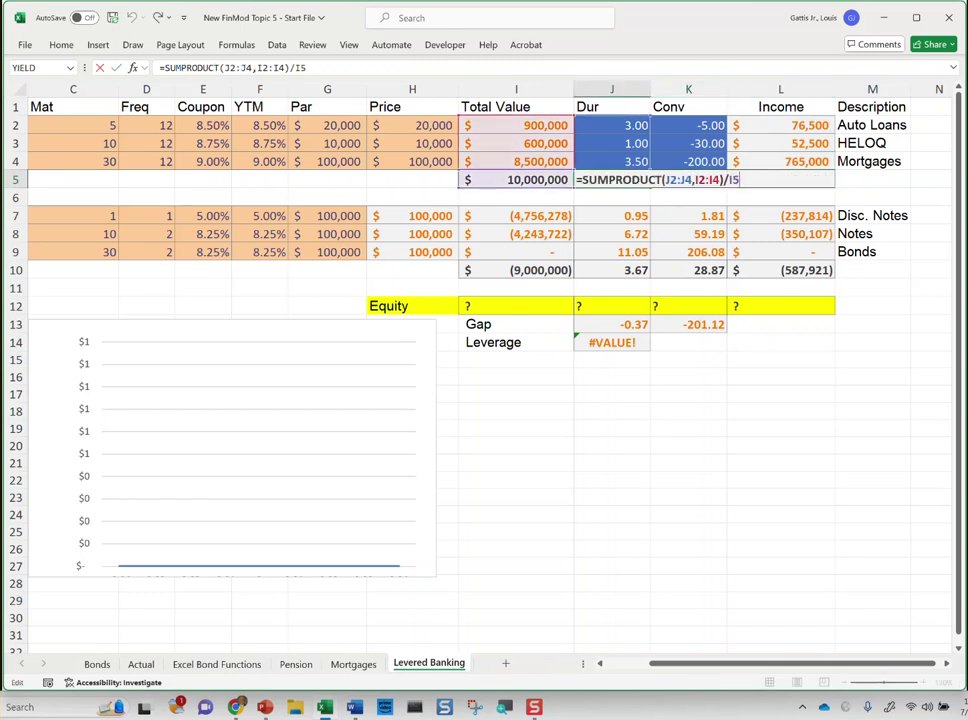
pyautogui.press('Escape')
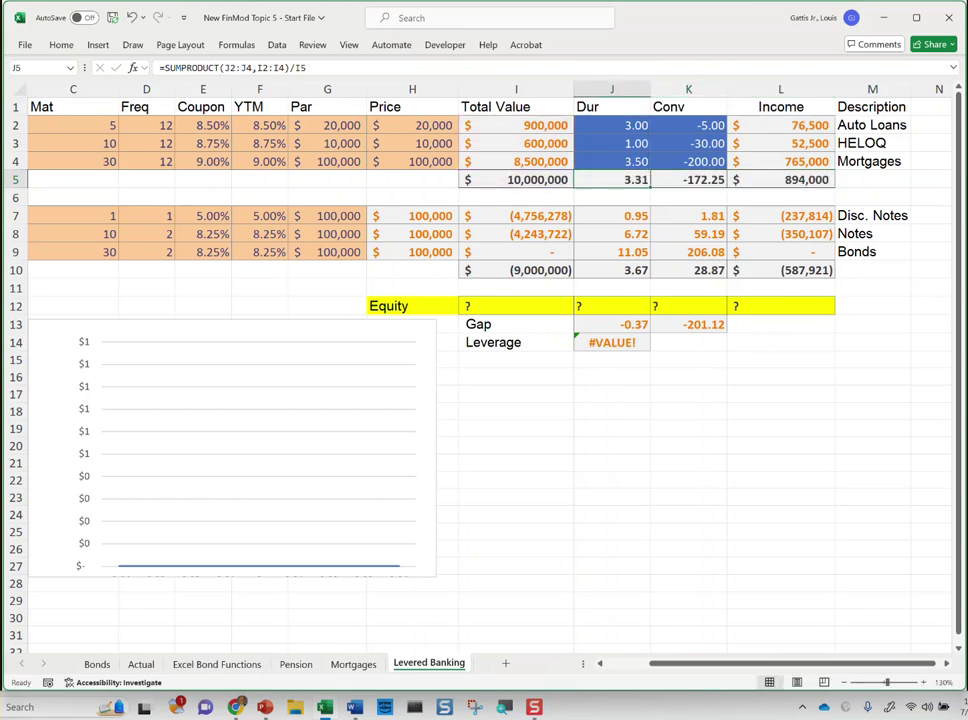
# Step: Inspect the asset total value subtotal formula in I5
pyautogui.press('Left')
pyautogui.press('F2')
pyautogui.press('Escape')
pyautogui.scroll(4, 480, 368)
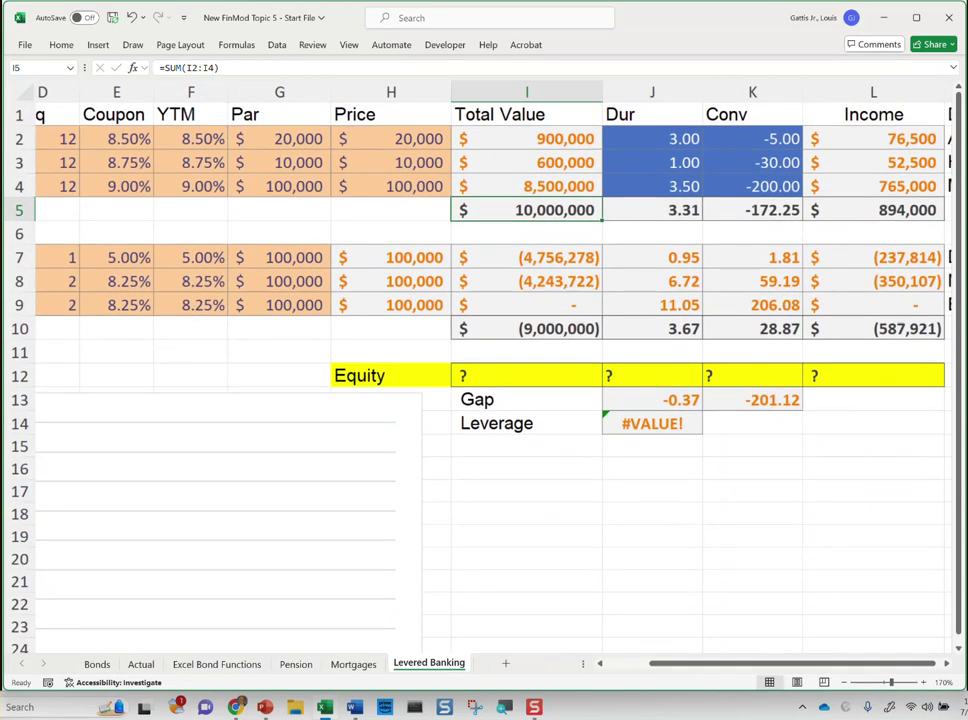
pyautogui.press('F2')
pyautogui.press('Escape')
# Step: Compare the individual asset durations in J2:J4 with the portfolio duration in J5
pyautogui.press('Right')
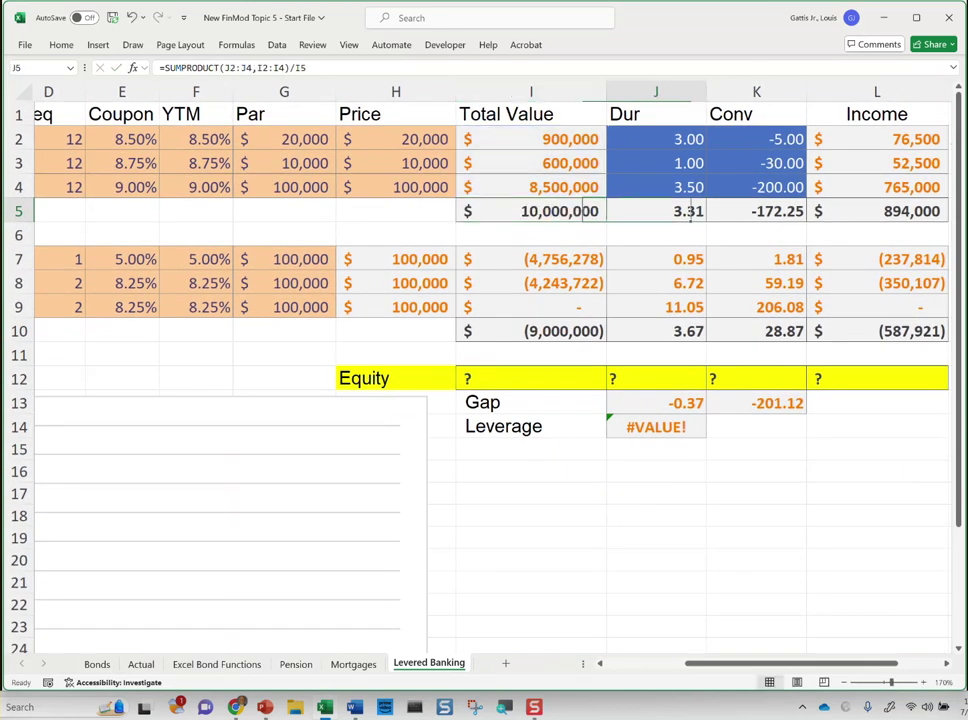
pyautogui.press('Up')
pyautogui.press('Up')
pyautogui.press('Up')
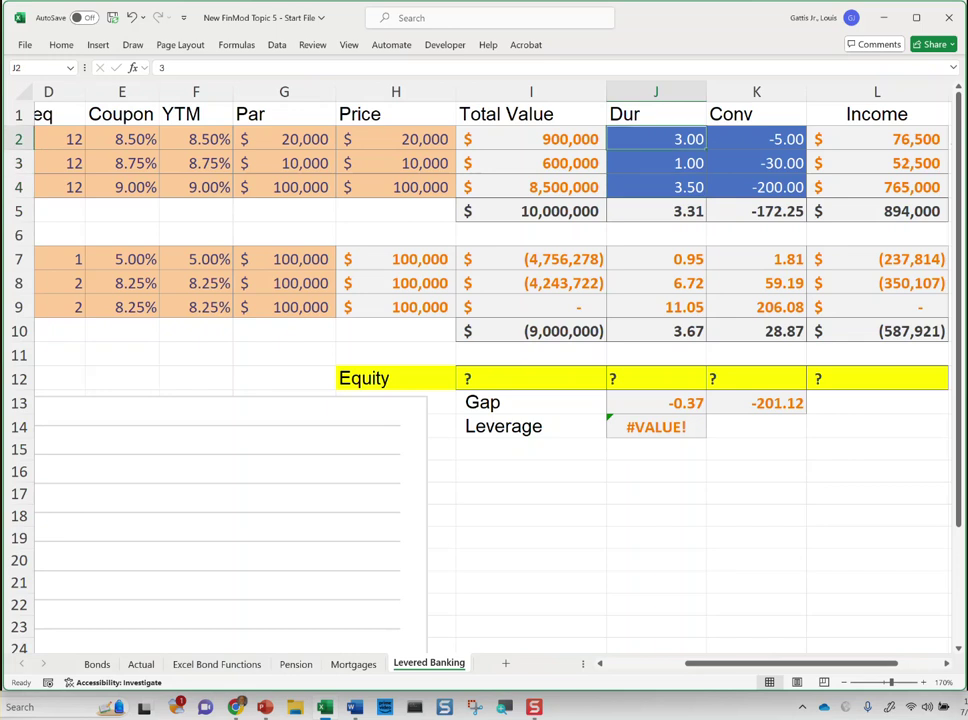
pyautogui.press('Down')
pyautogui.press('Down')
pyautogui.press('Up')
pyautogui.press('Up')
pyautogui.press('Down')
pyautogui.press('Down')
pyautogui.press('Down')
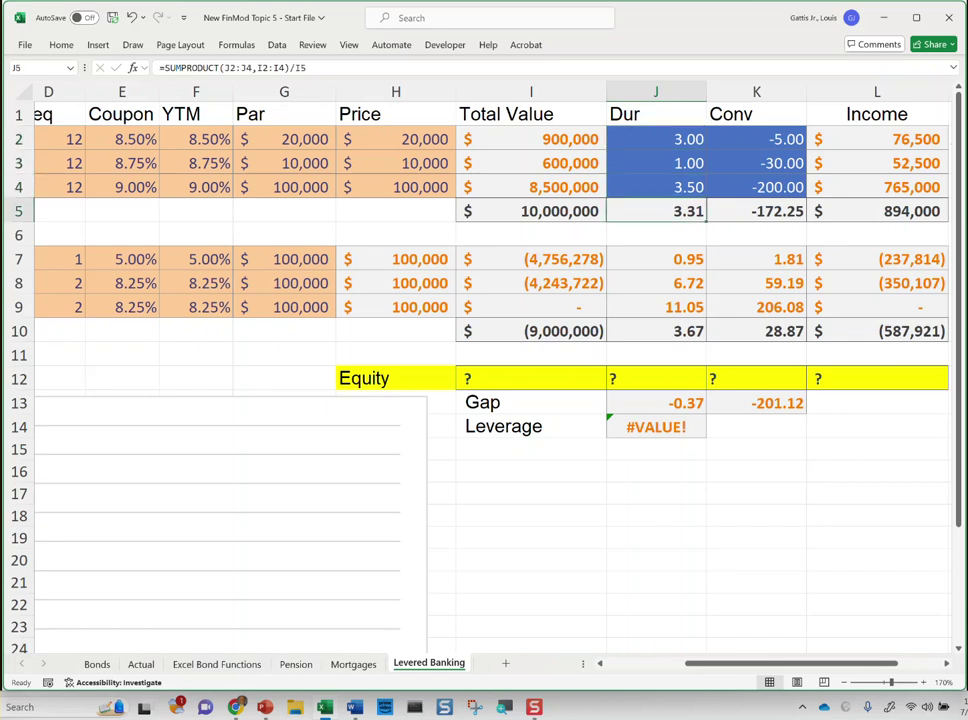
# Step: Examine how the SUMPRODUCT formula in J5 weights the asset durations by total value
pyautogui.press('Up')
pyautogui.press('Up')
pyautogui.press('Up')
pyautogui.press('Down')
pyautogui.press('Down')
pyautogui.press('Down')
pyautogui.press('F2')
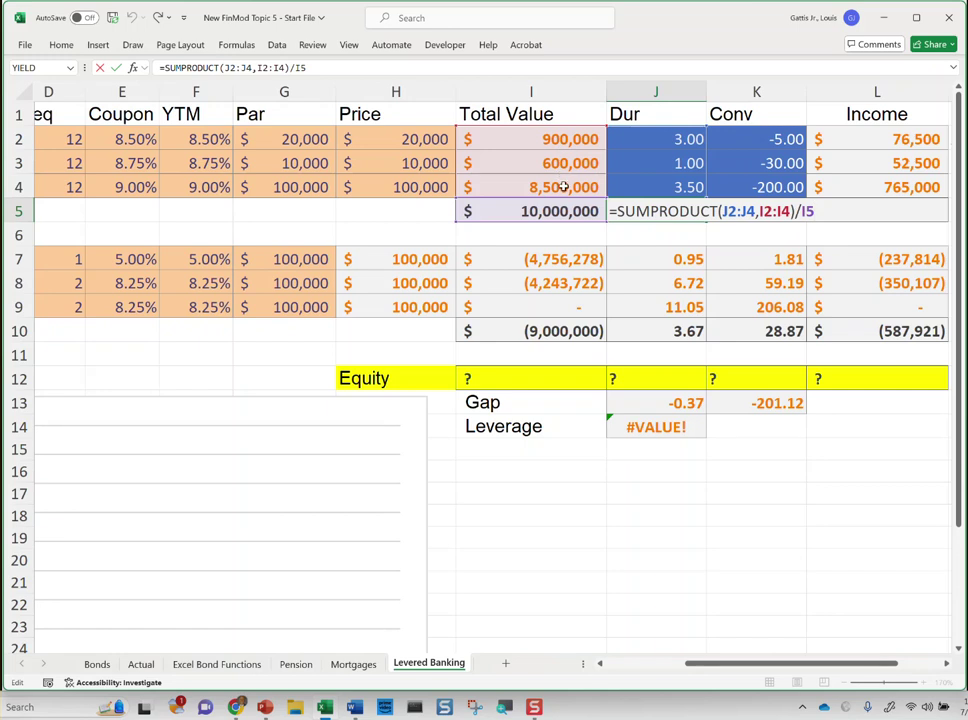
pyautogui.hotkey('ctrl', 'Return')
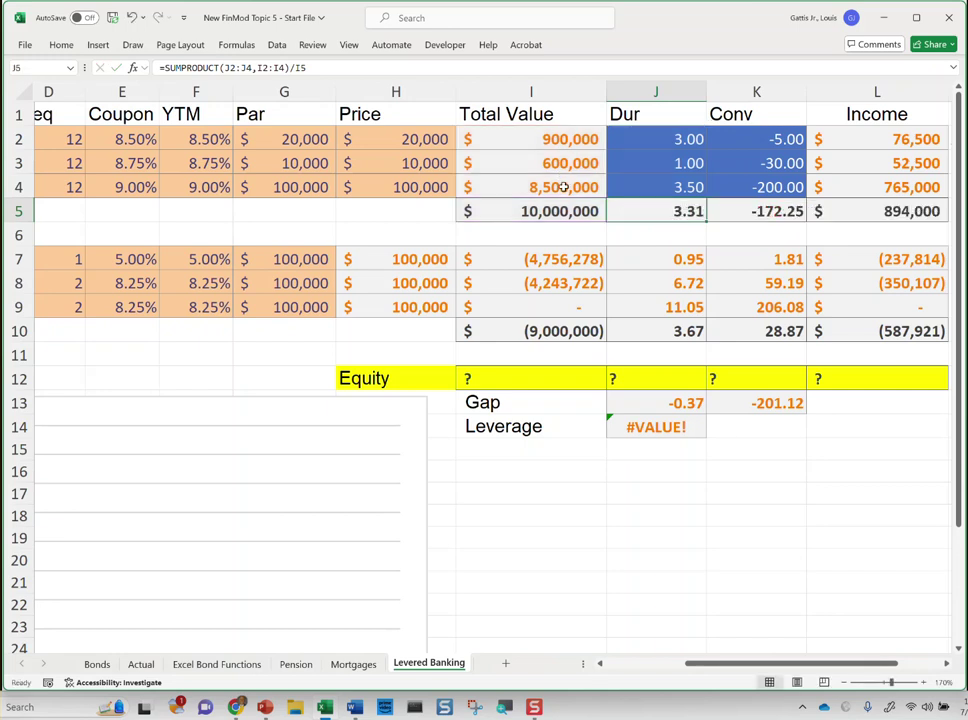
# Step: Inspect the SUMPRODUCT formulas behind the asset portfolio's duration in J5 and convexity in K5
pyautogui.press('F2')
pyautogui.press('Escape')
pyautogui.press('F2')
pyautogui.press('Escape')
pyautogui.press('Right')
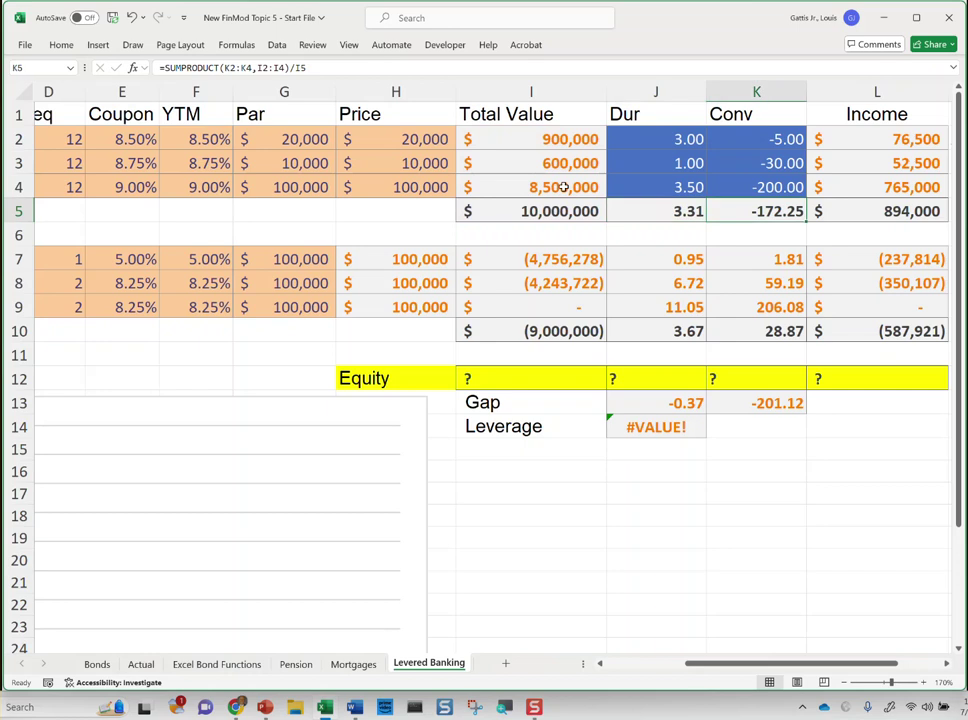
pyautogui.press('F2')
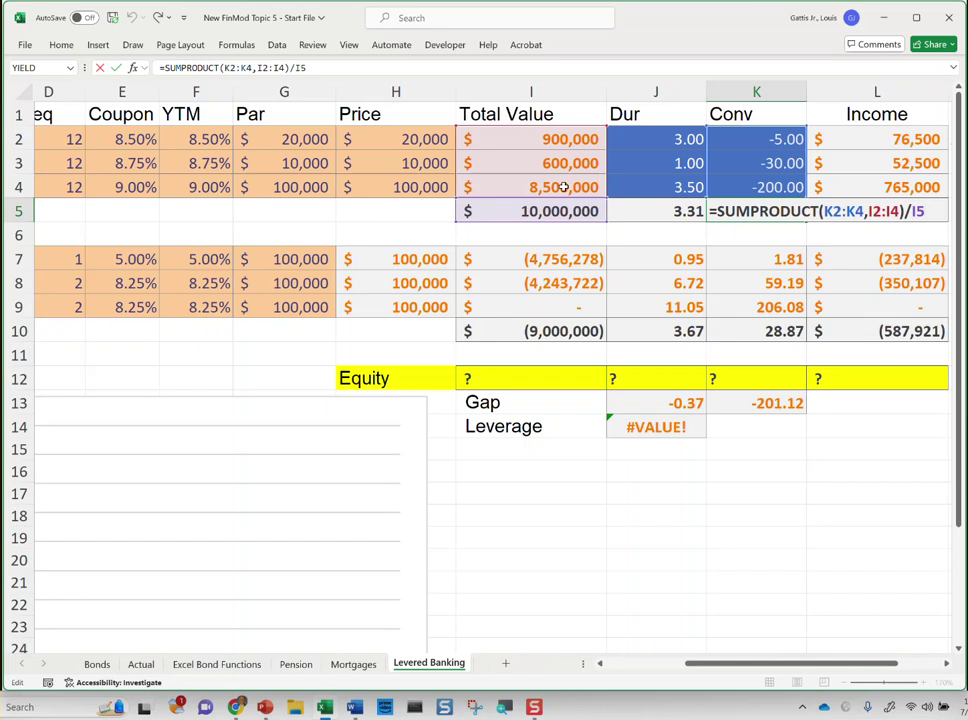
pyautogui.hotkey('ctrl', 'Return')
pyautogui.press('F2')
pyautogui.press('Escape')
# Step: Compare the weighted duration formula in J5 with the total value formula in I5
pyautogui.press('Left')
pyautogui.press('F2')
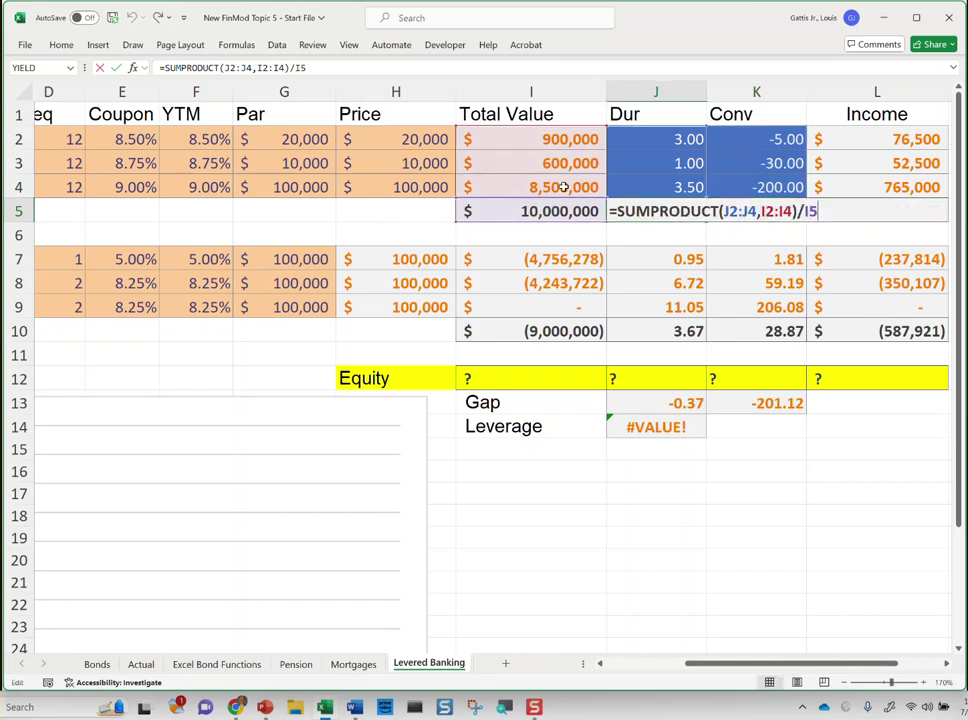
pyautogui.press('Escape')
pyautogui.press('Left')
pyautogui.press('F2')
pyautogui.press('Escape')
pyautogui.press('Right')
pyautogui.press('F2')
pyautogui.press('Escape')
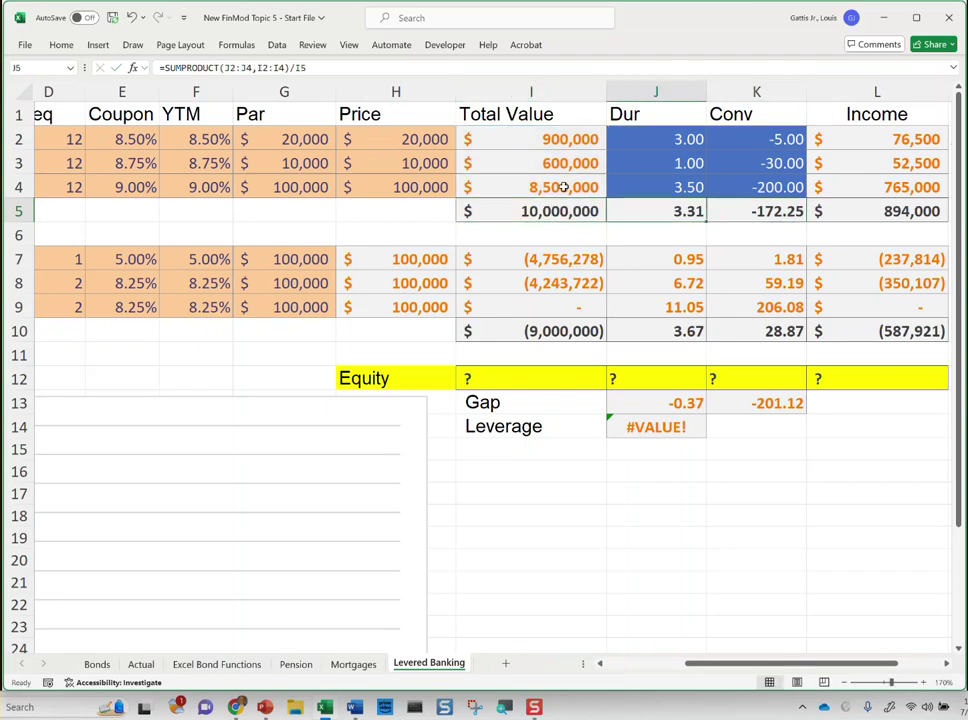
pyautogui.press('Left')
pyautogui.press('F2')
pyautogui.press('Escape')
# Step: Review the asset subtotals across row 5, covering total value, duration, convexity and income
pyautogui.press('Right')
pyautogui.press('Right')
pyautogui.press('Right')
pyautogui.press('Left')
pyautogui.press('Left')
pyautogui.press('Left')
pyautogui.press('Left')
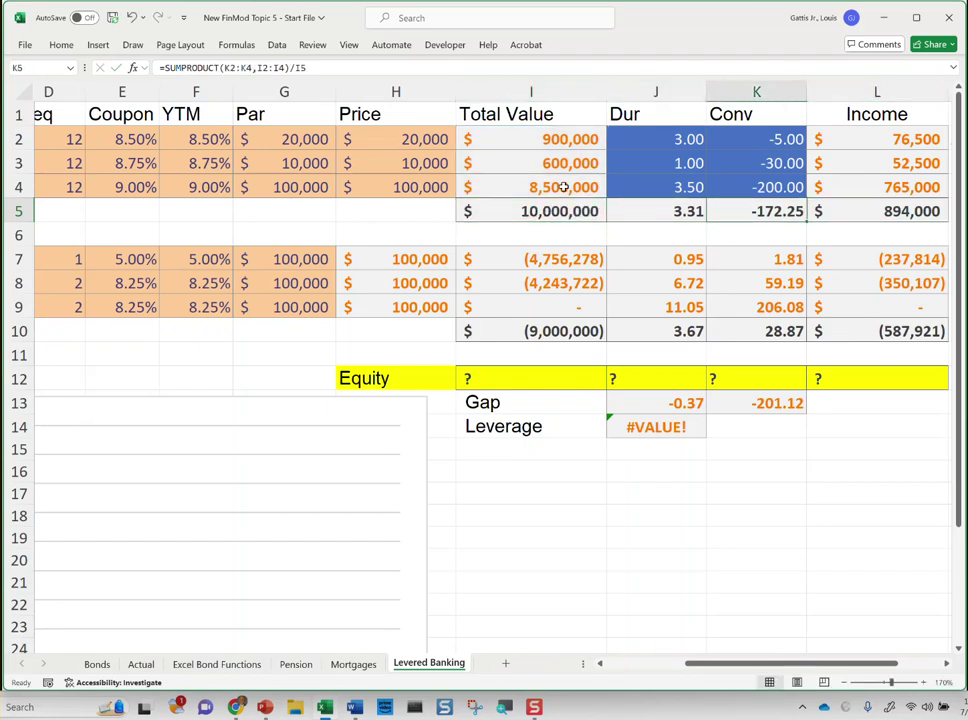
pyautogui.press('Right')
pyautogui.press('Right')
pyautogui.press('Right')
pyautogui.press('Right')
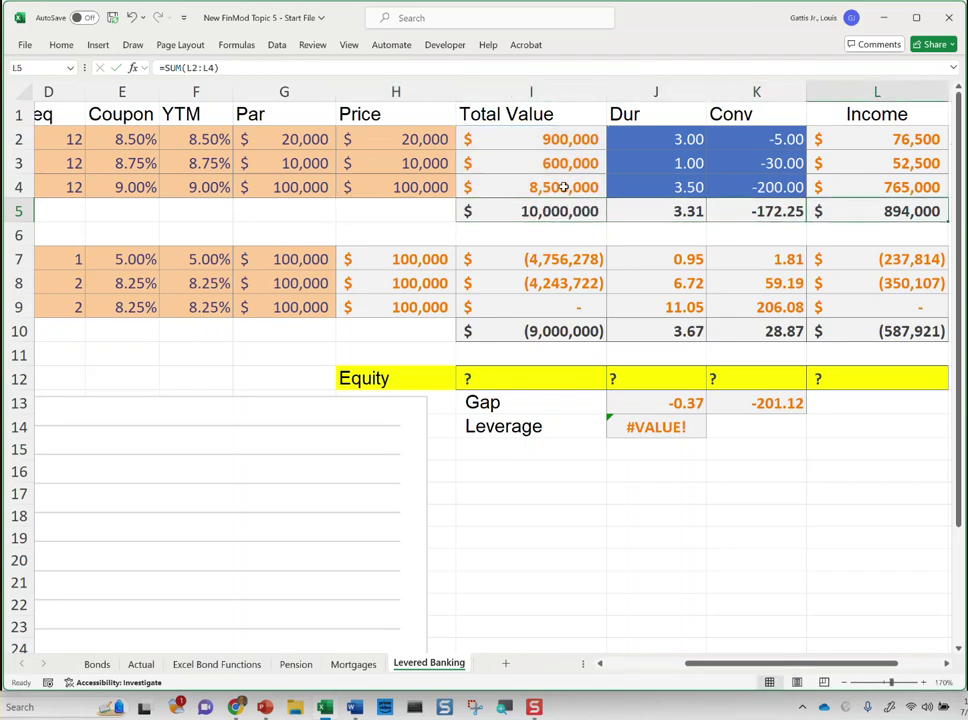
pyautogui.press('Left')
pyautogui.press('Left')
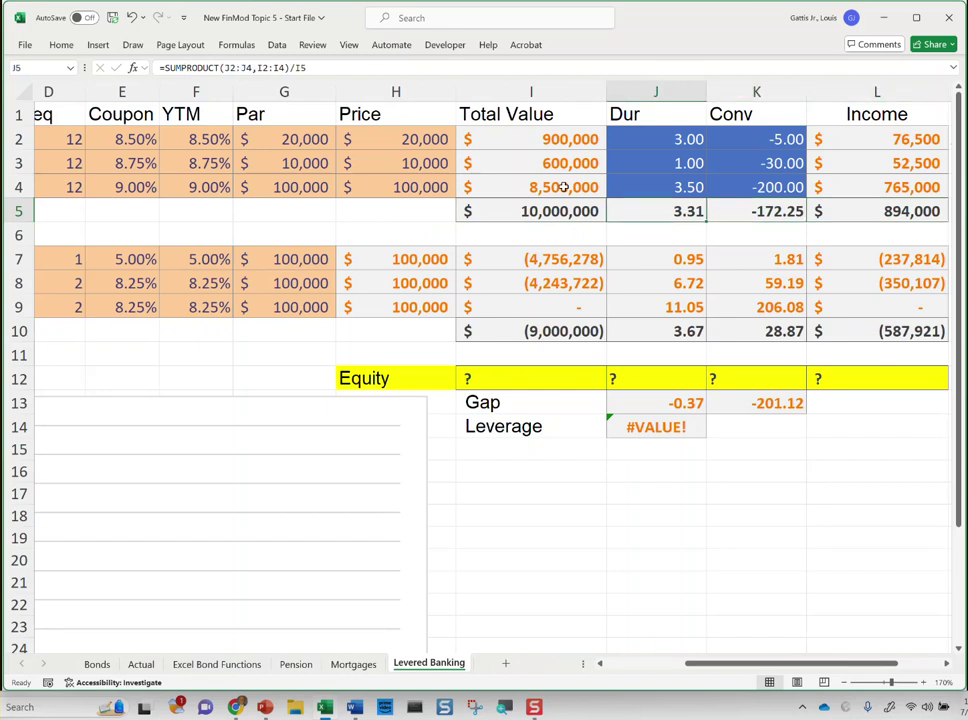
# Step: Review the individual asset durations in J2:J4 against the portfolio duration in J5
pyautogui.press('Up')
pyautogui.press('Up')
pyautogui.press('Up')
pyautogui.press('Down')
pyautogui.press('Down')
pyautogui.press('Down')
pyautogui.press('Up')
pyautogui.press('Up')
pyautogui.press('Up')
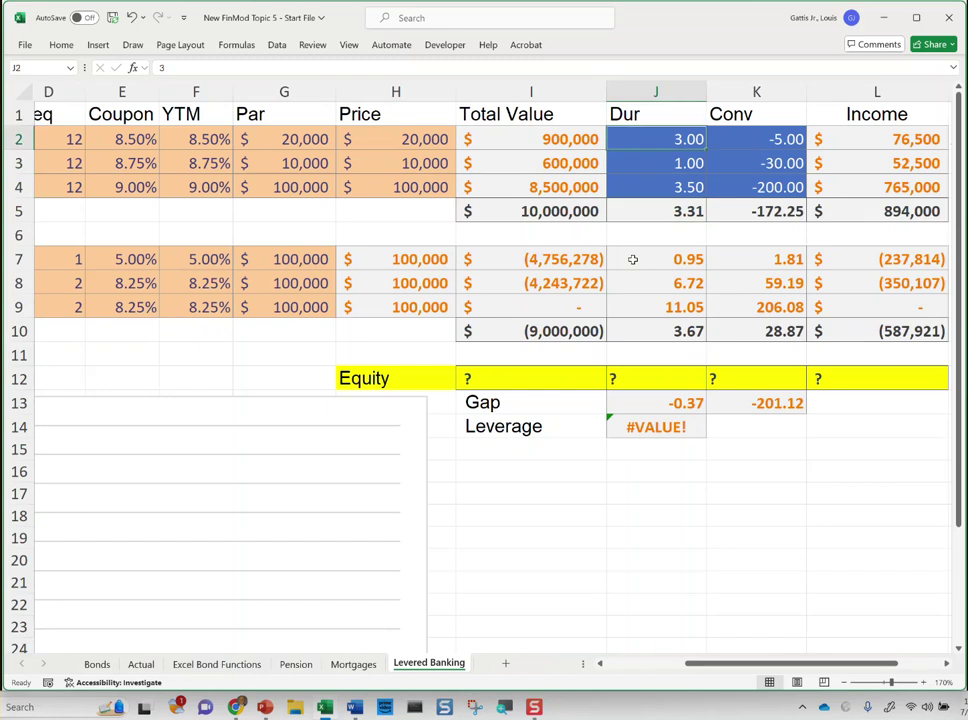
# Step: Examine the hard-coded duration and convexity inputs in J2:K4, finishing on the portfolio duration in J5
pyautogui.press('Tab')
pyautogui.press('Tab')
pyautogui.press('Tab')
pyautogui.press('Tab')
pyautogui.press('Tab')
pyautogui.press('Tab')
pyautogui.press('Right')
pyautogui.press('Left')
pyautogui.press('Tab')
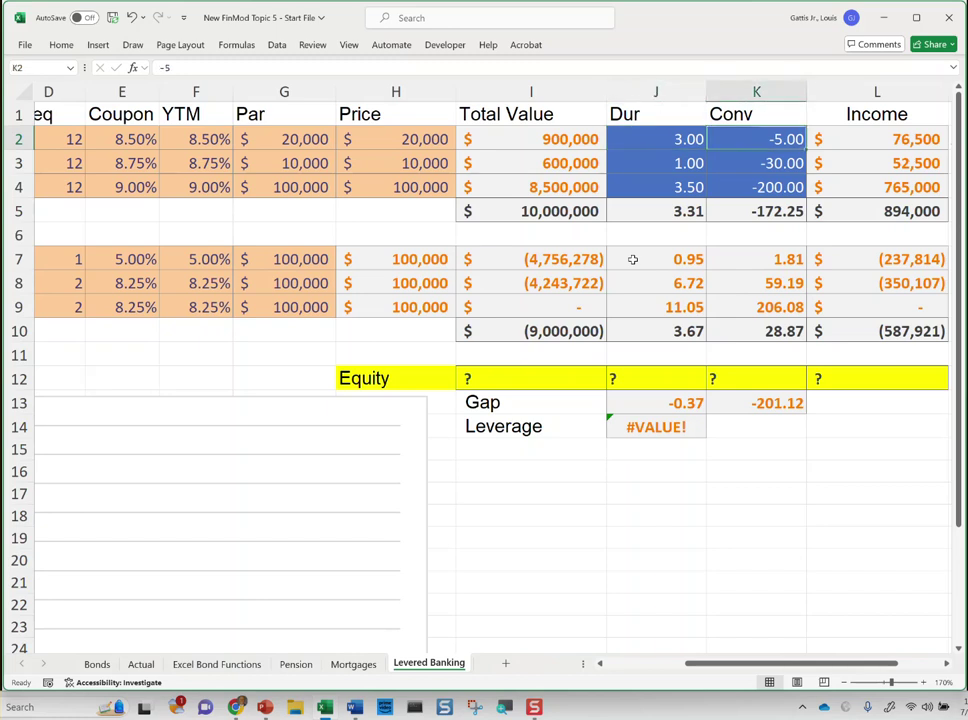
pyautogui.press('Tab')
pyautogui.press('Tab')
pyautogui.press('Tab')
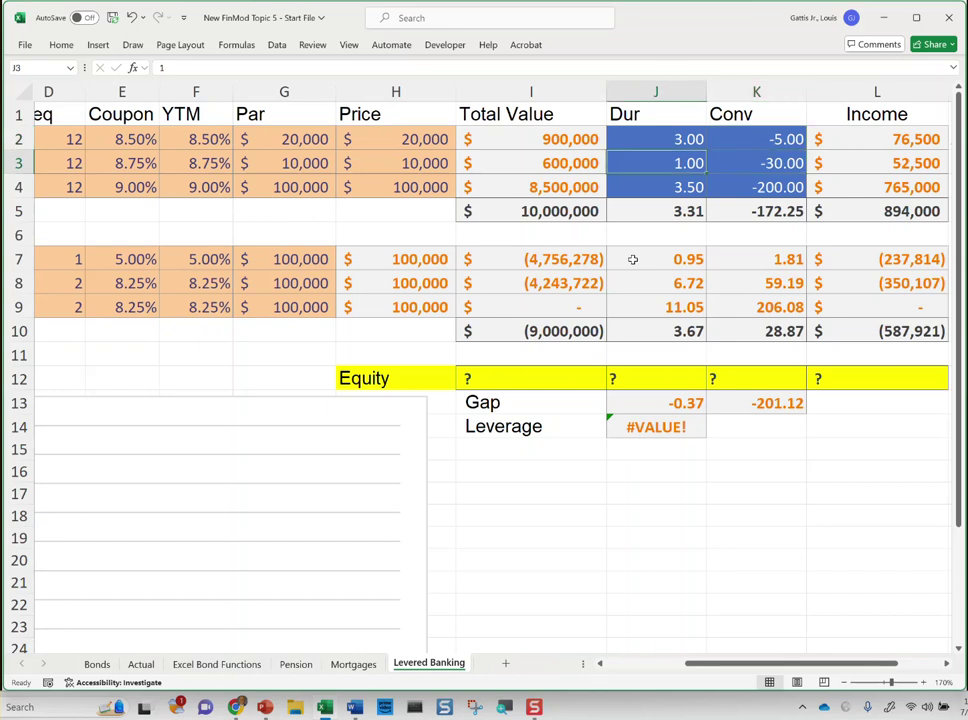
pyautogui.press('Tab')
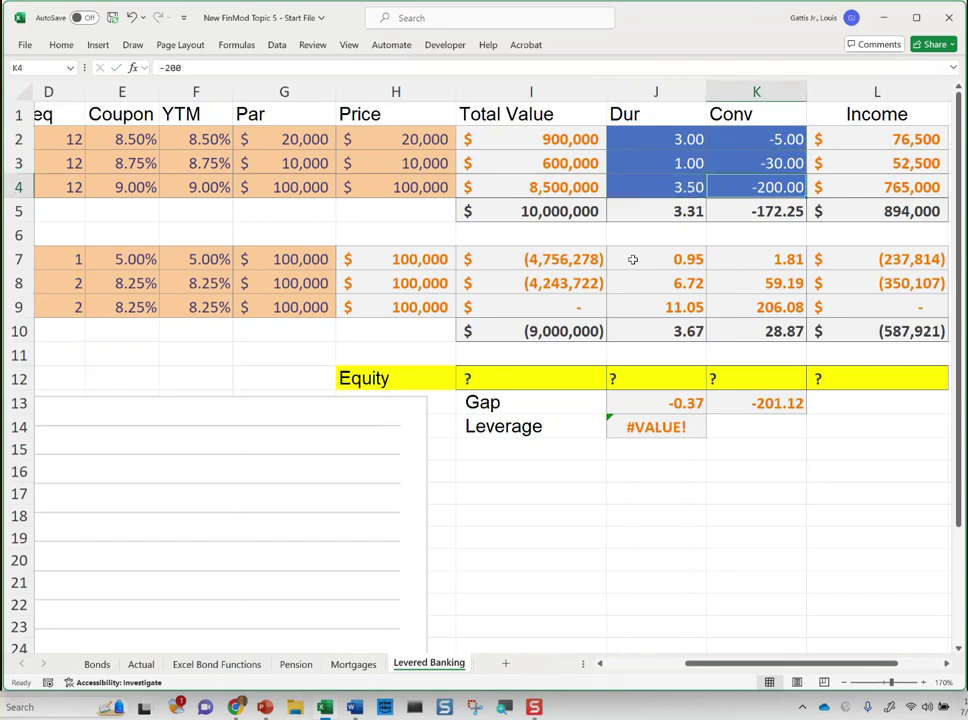
pyautogui.press('Left')
pyautogui.press('Down')
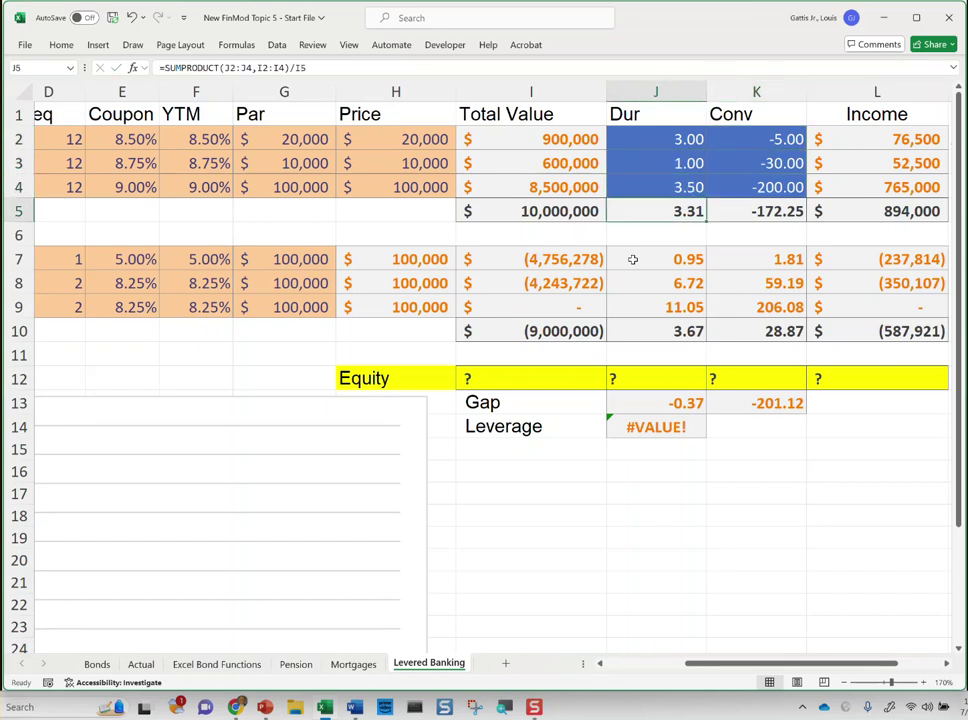
# Step: Switch to the PowerPoint slide show and advance to the Topic 5 learning objectives slide
pyautogui.hotkey('alt', 'Tab')
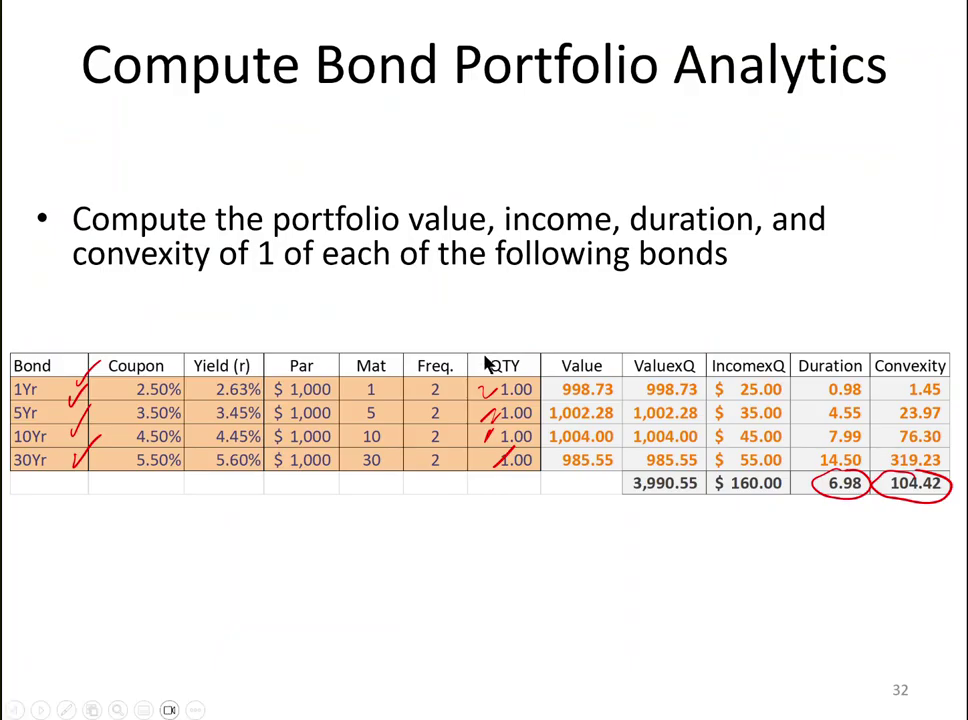
pyautogui.press('Right')
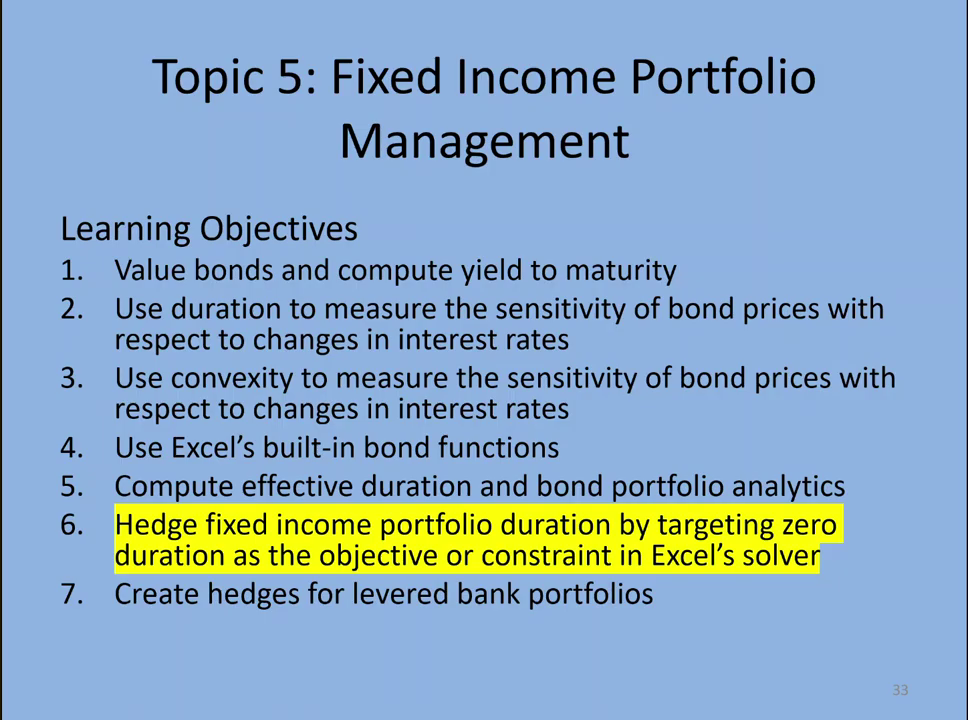